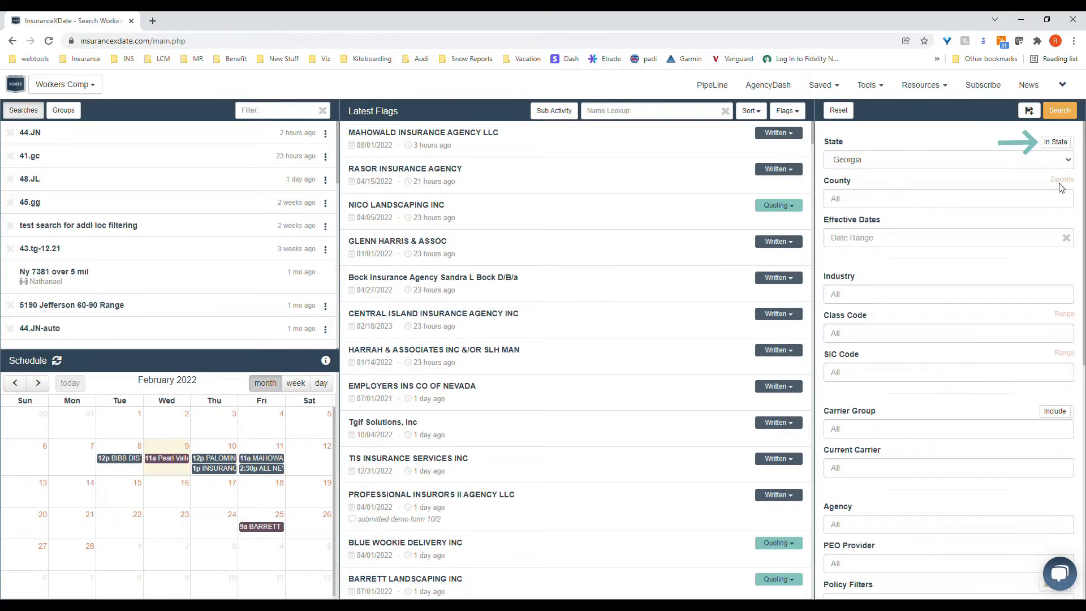
click(1063, 146)
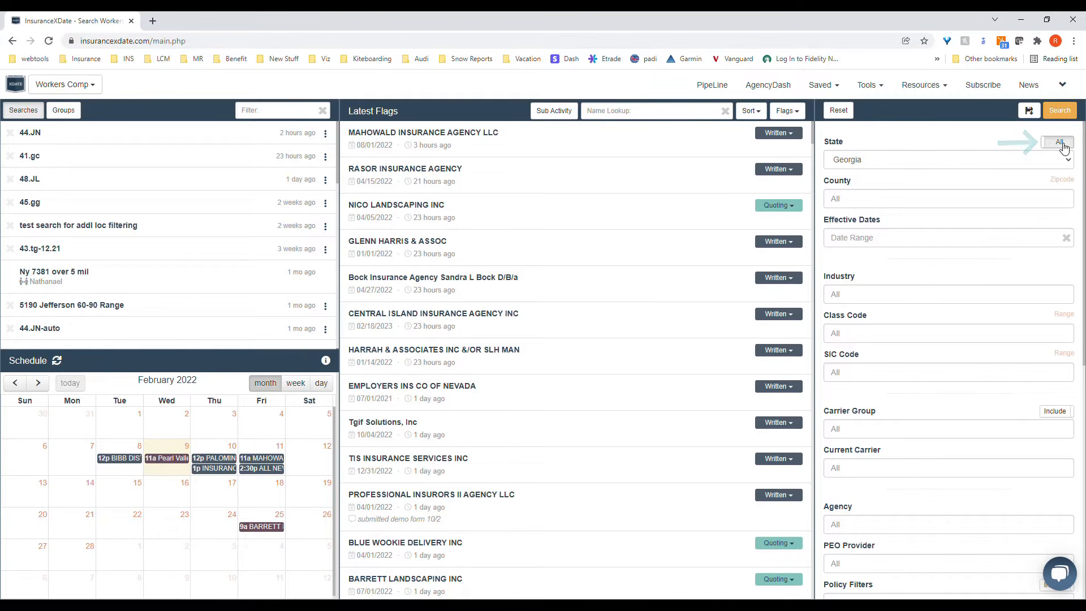
click(1064, 146)
click(1036, 200)
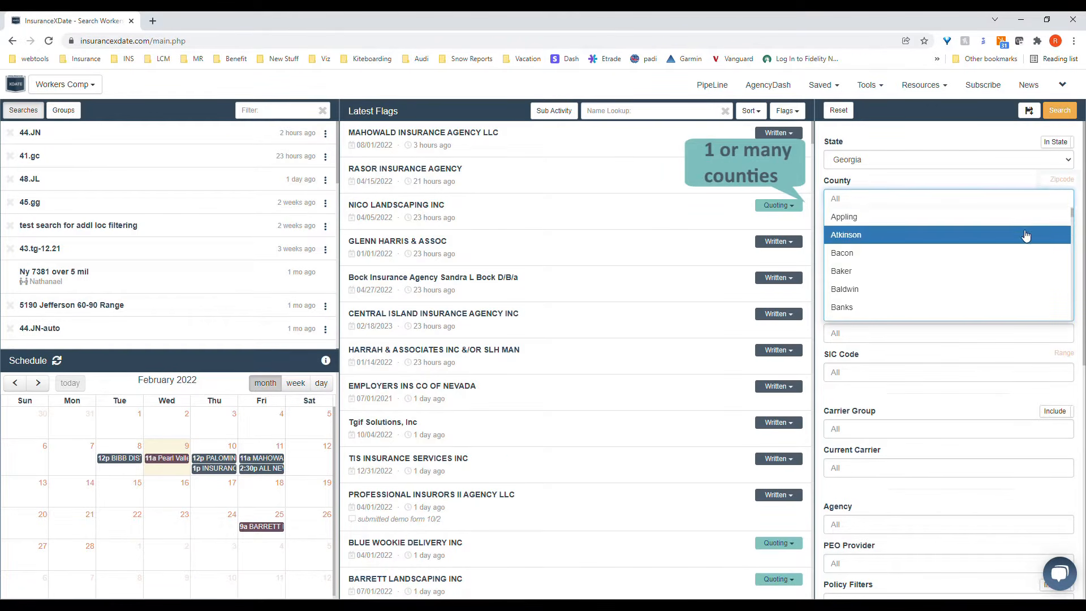
Step: Switch the county filter to a zipcode radius and set it to within 50 miles of 30315
click(1056, 179)
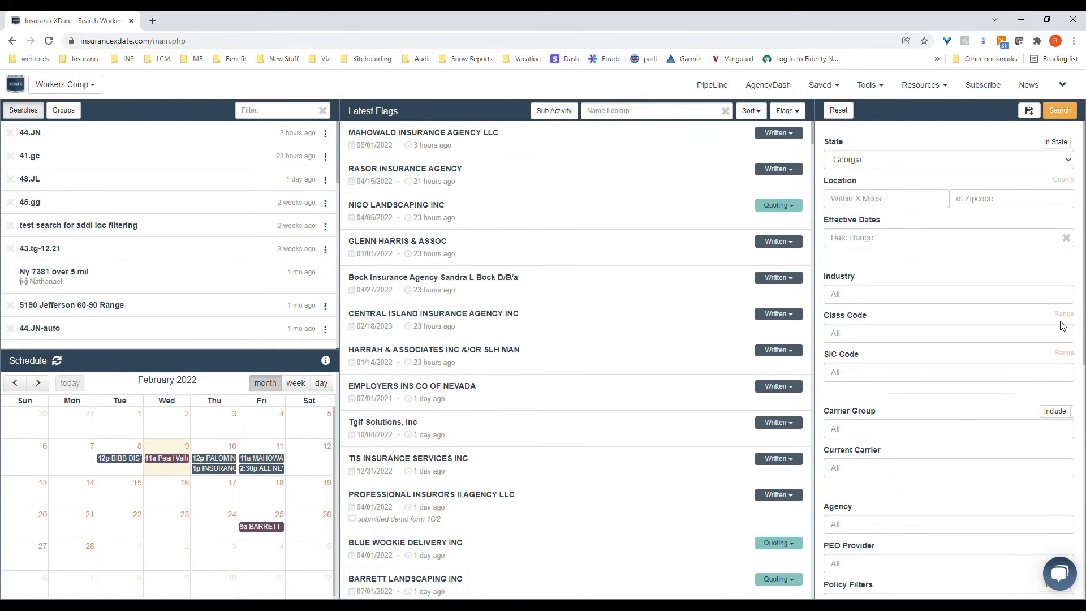
click(894, 198)
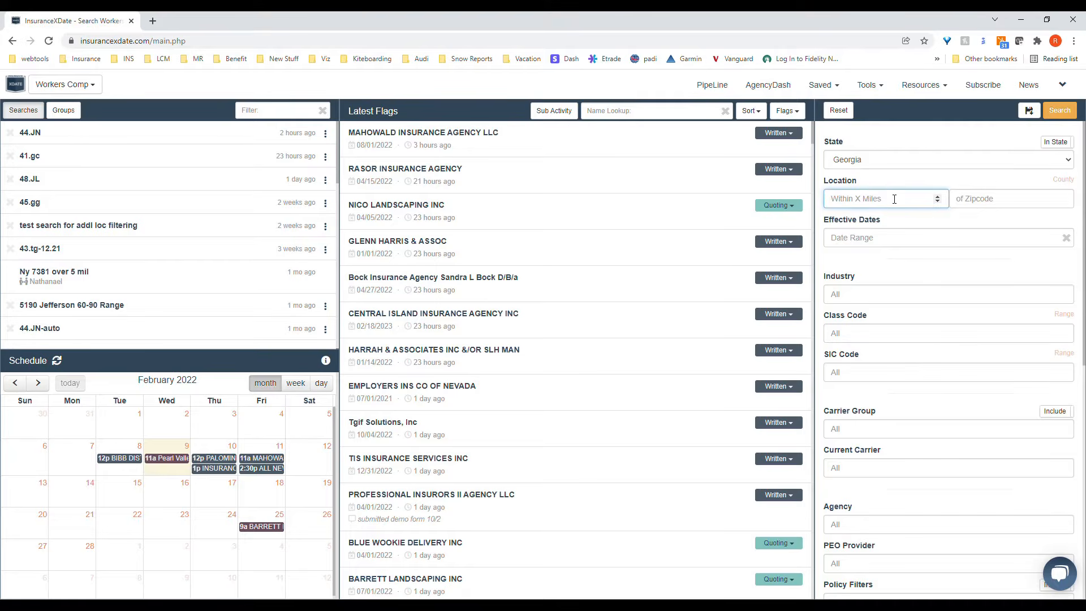
text(50)
key(Tab)
text(30315)
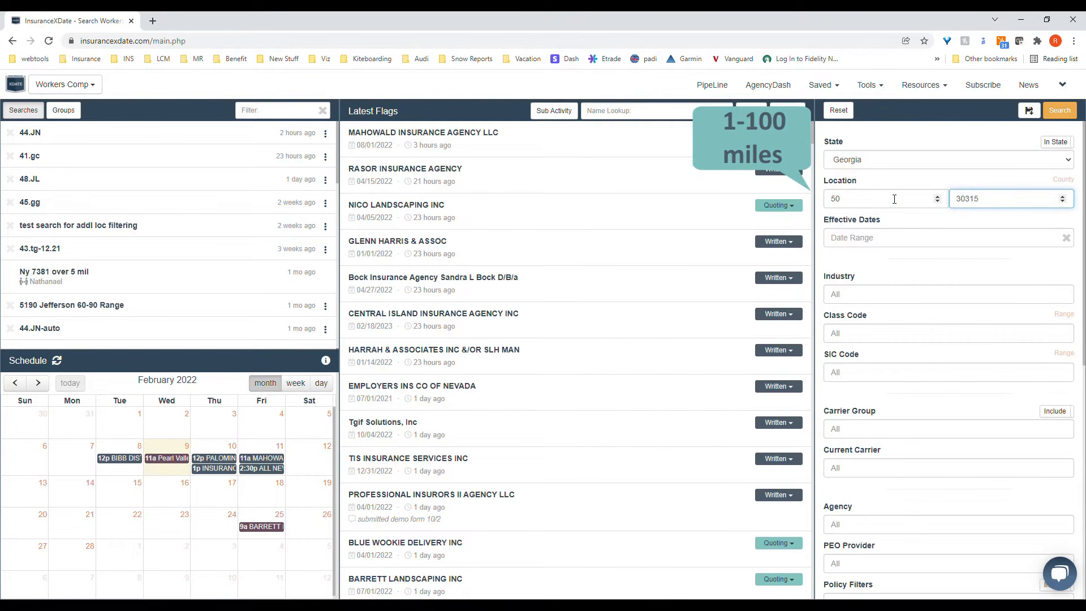
Step: Set the effective dates to the 90-120 Days preset, adjust the range to May 15 - June 30, and run the search
click(974, 239)
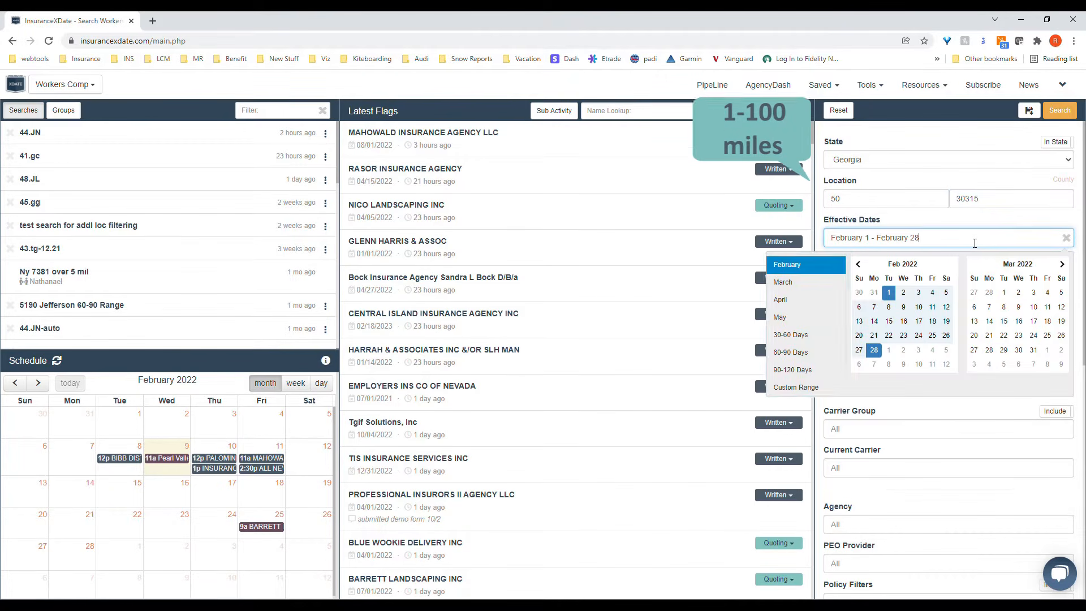
click(792, 369)
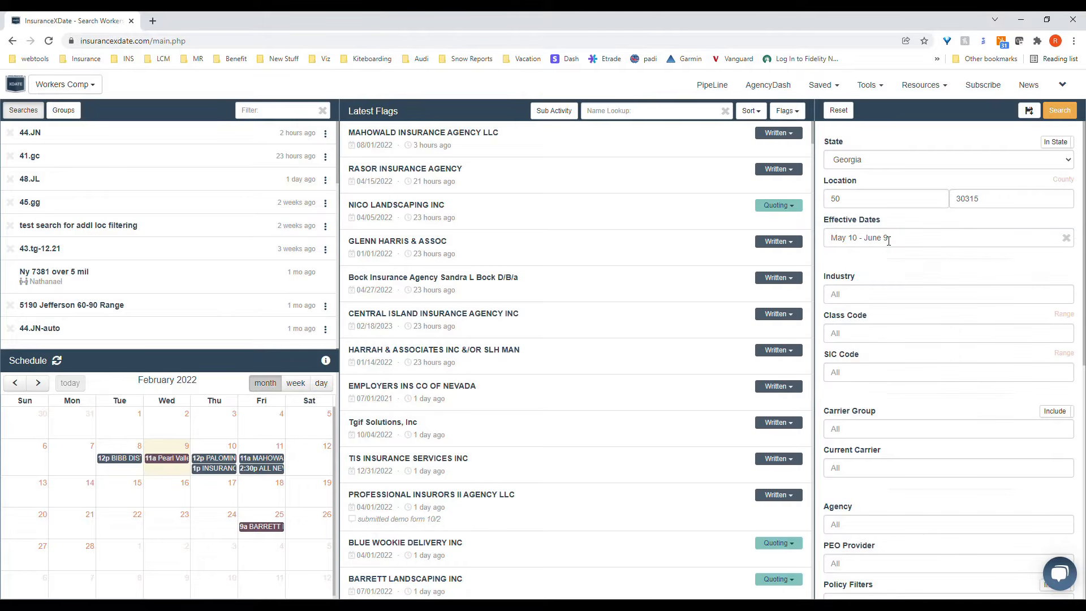
click(952, 238)
click(858, 335)
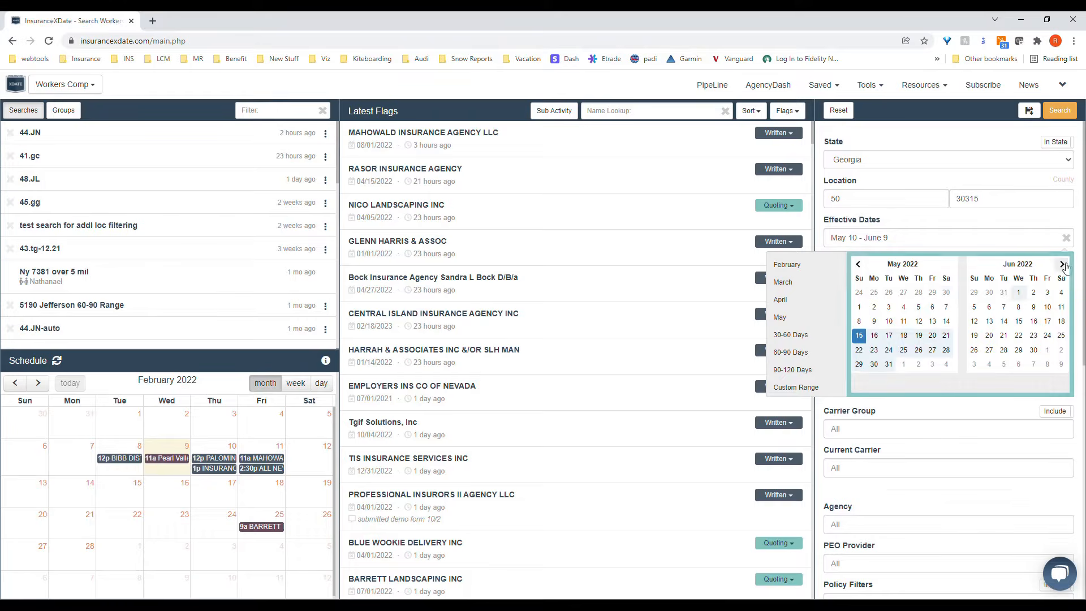
click(1062, 265)
click(919, 350)
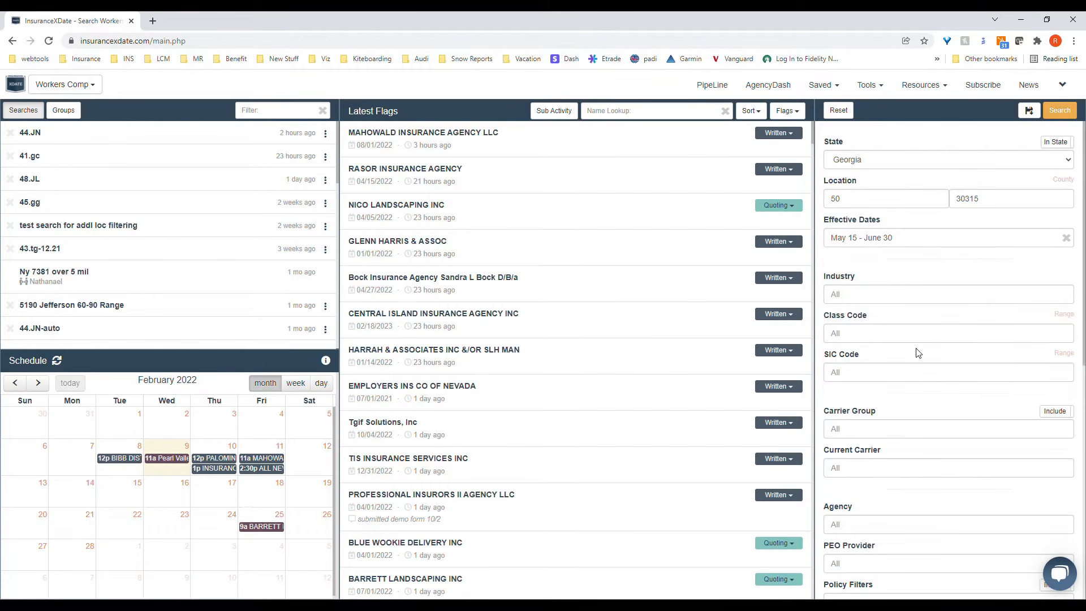
click(1060, 110)
Step: Filter the search by the Construction industry and rerun it
click(927, 294)
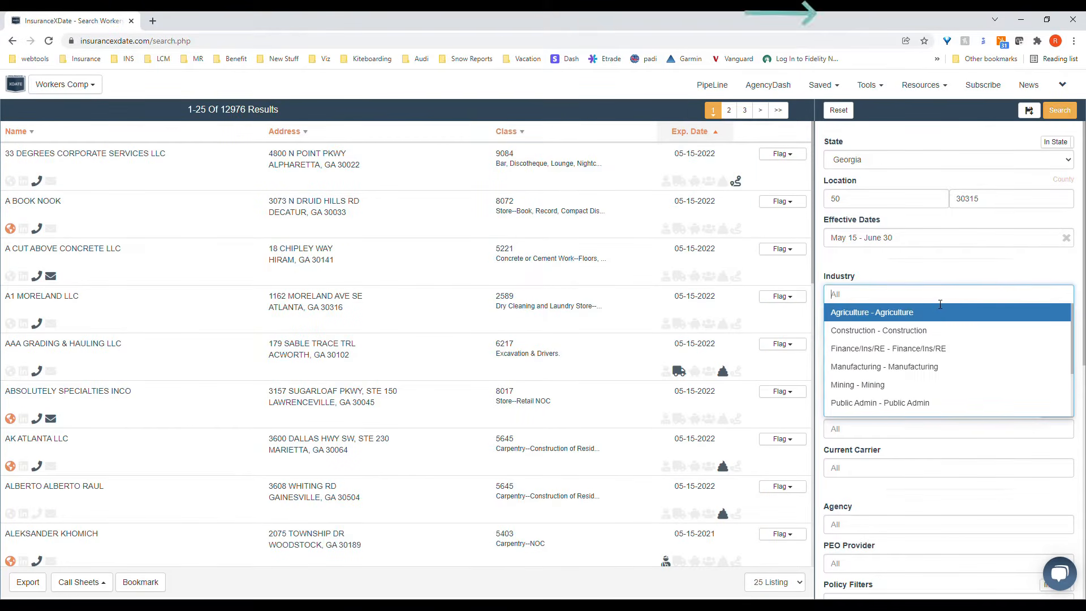
click(930, 331)
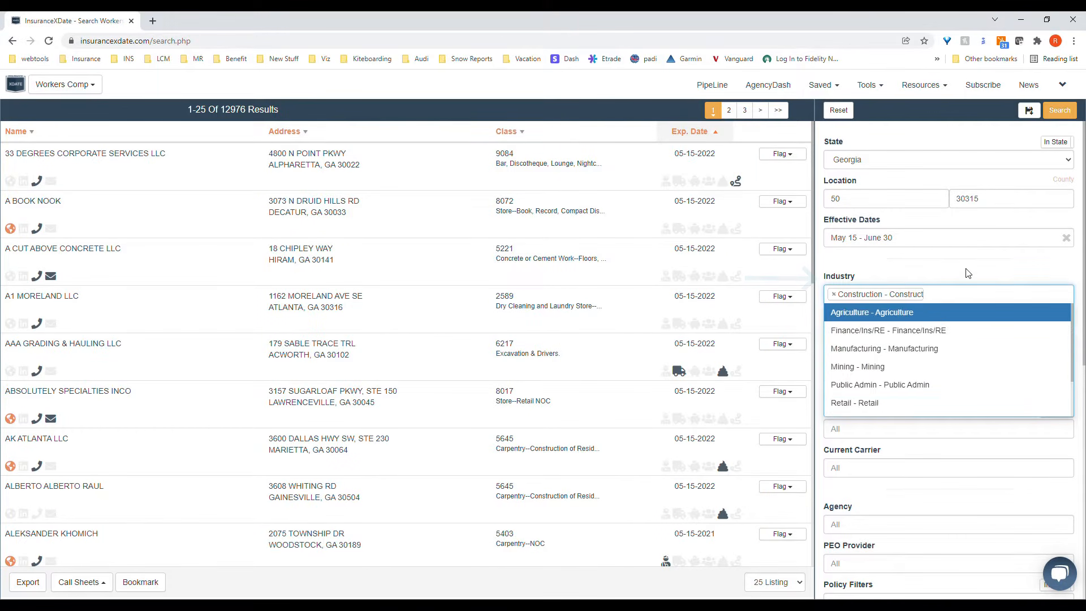
click(964, 272)
click(1050, 115)
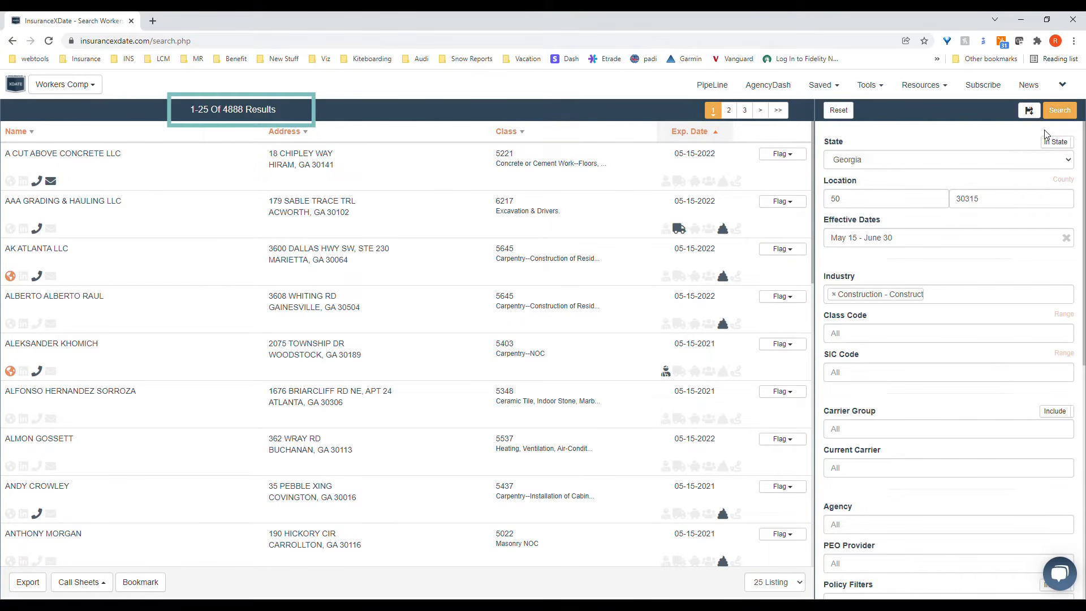
Step: Try narrowing the Construction search with a policy filter, and clear the industry and policy filters
scroll(956, 316, down, 8)
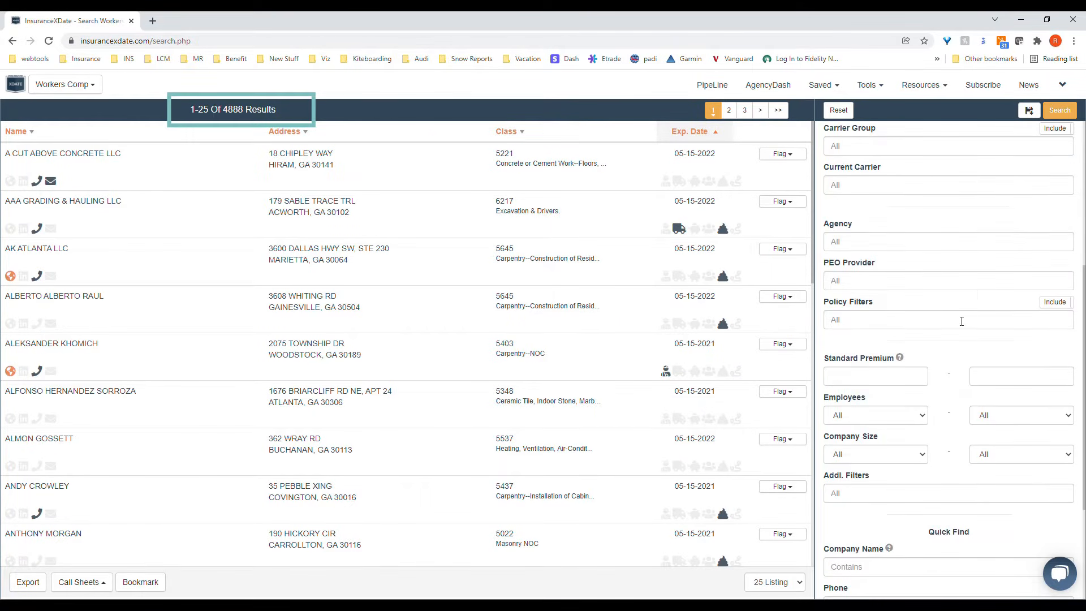
click(896, 323)
click(889, 427)
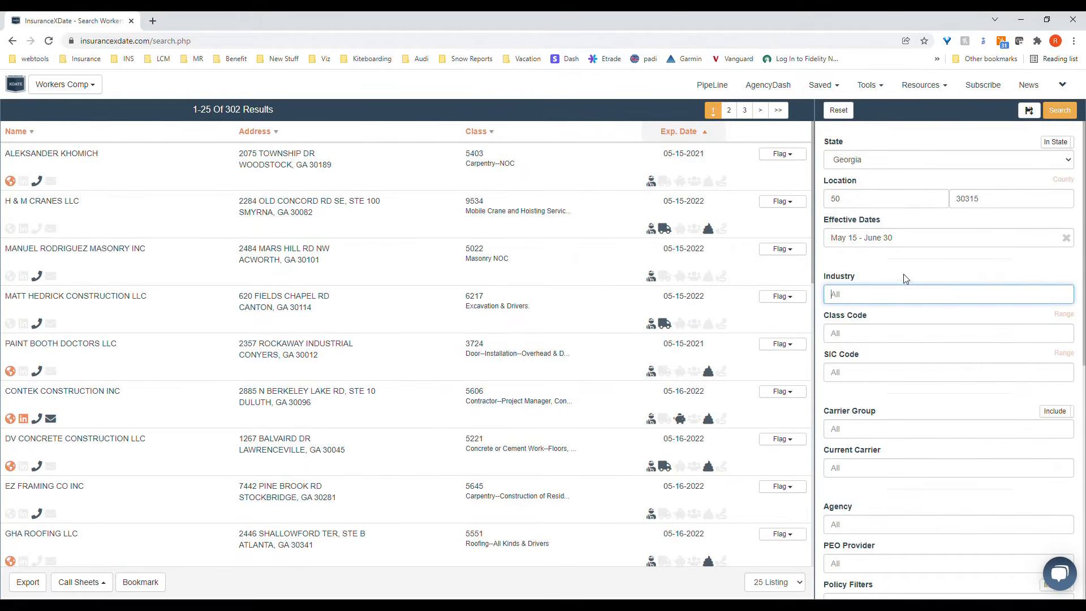
scroll(857, 460, down, 5)
scroll(964, 354, up, 5)
Step: Add class codes 5190 - Electrical Wiring and 5537 - Heating, Ventilation, Air-Conditioning to the Class Code filter
click(961, 333)
text(5190)
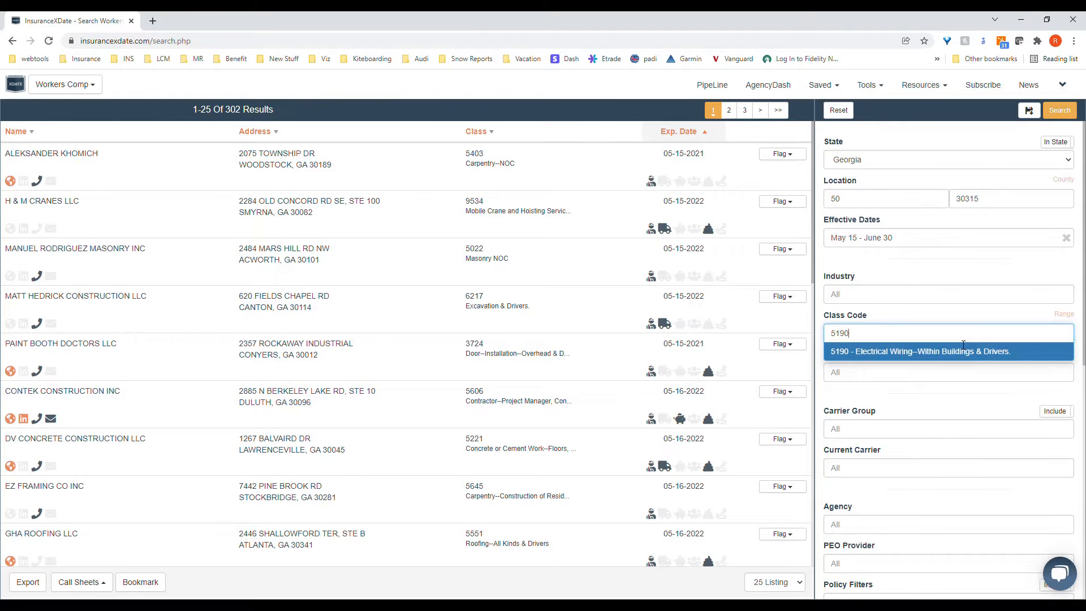
click(963, 346)
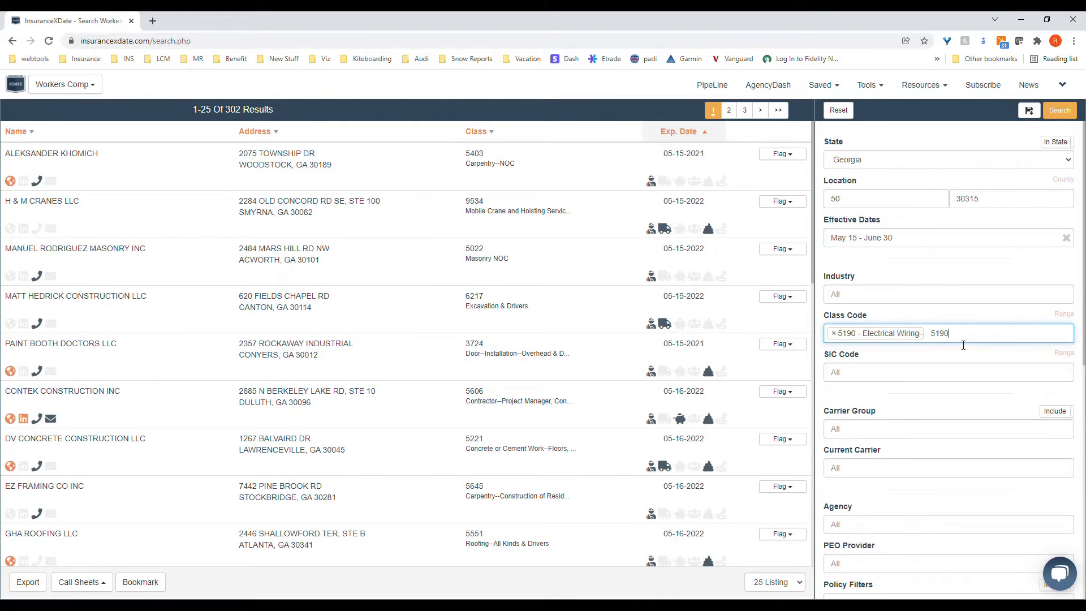
text(5537)
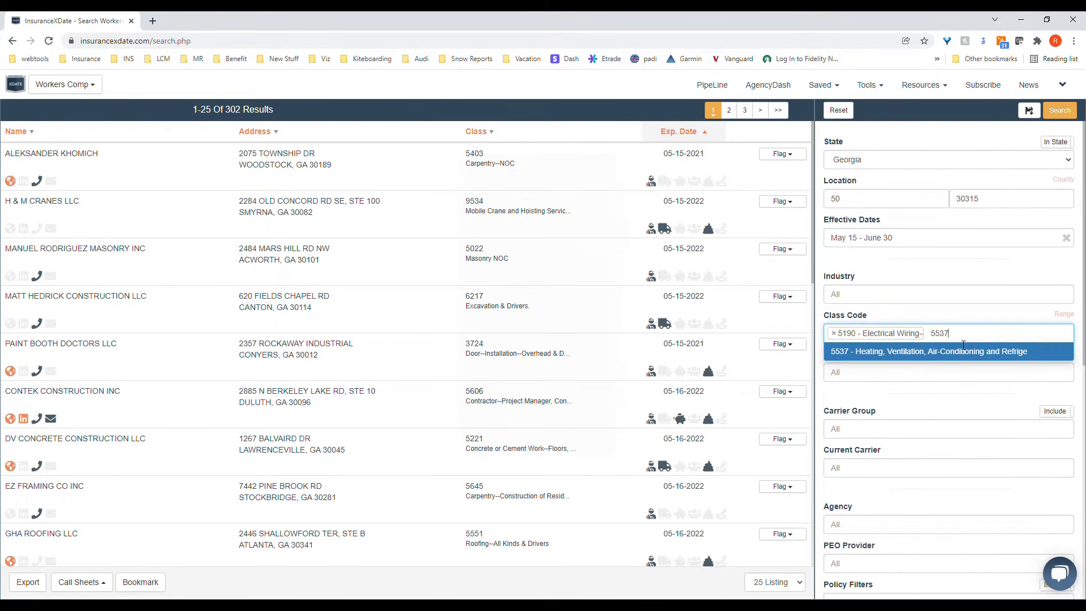
key(Return)
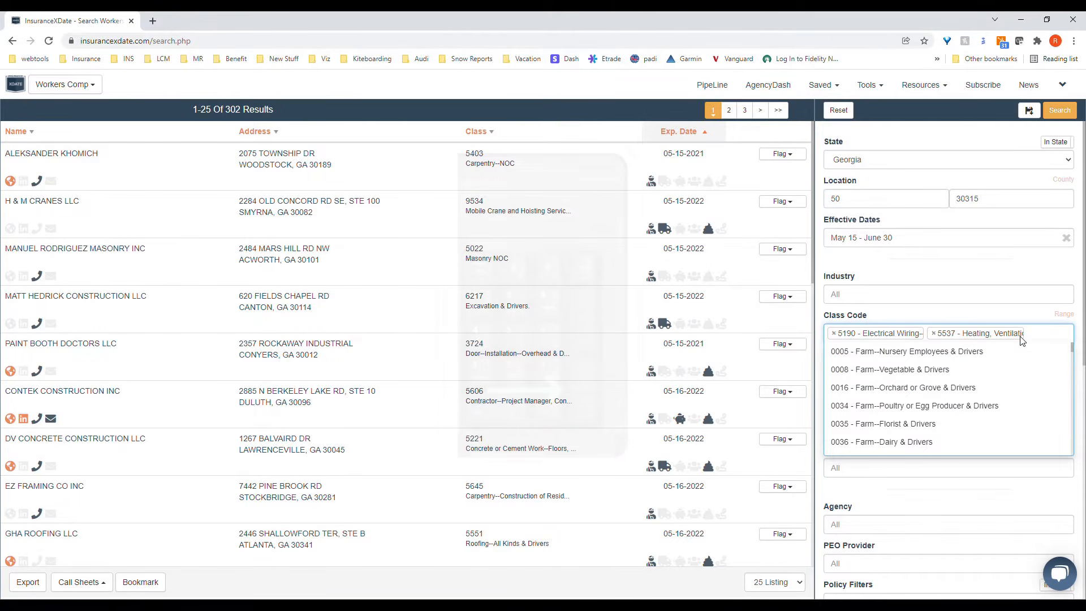
Step: Find the carpentry class codes, add 5403 - Carpentry--NOC and 5437 - Carpentry--Installation of Cabinet Work to the filter, and run the search
text(carpent)
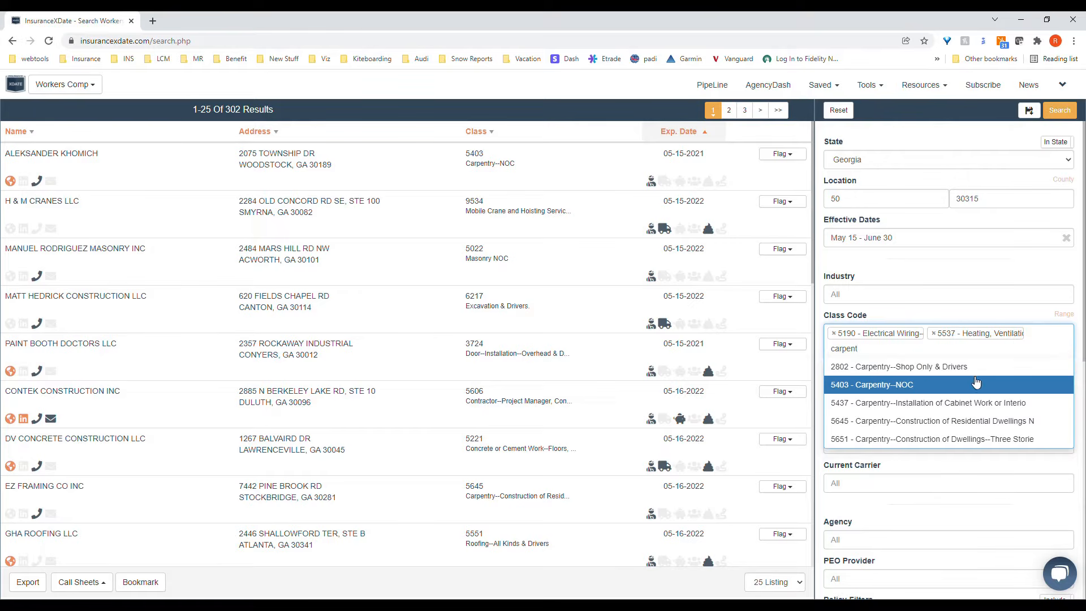
click(928, 387)
click(925, 399)
click(981, 261)
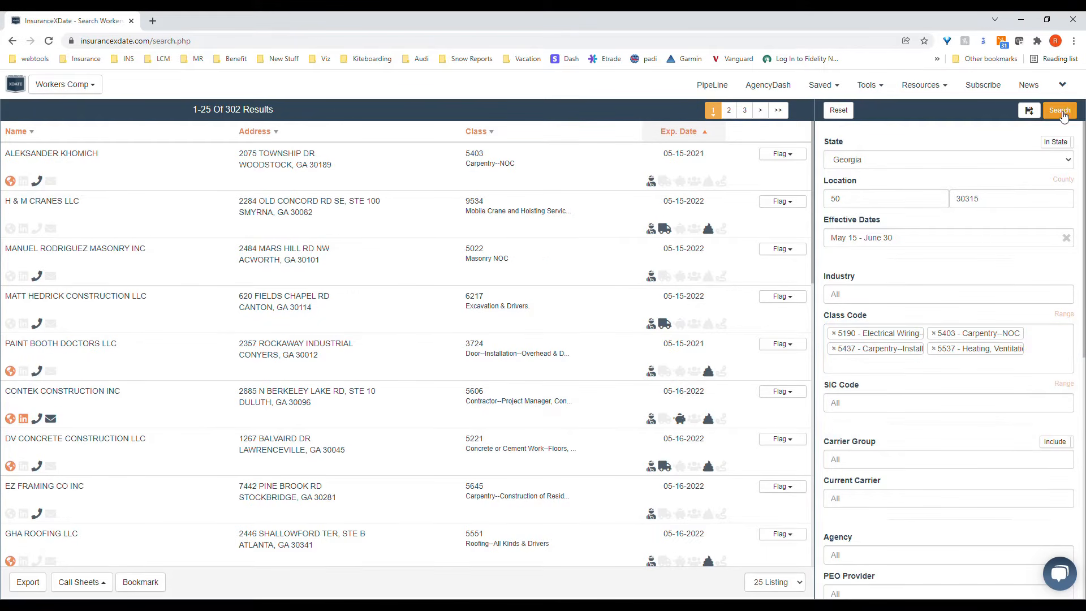
scroll(933, 282, down, 2)
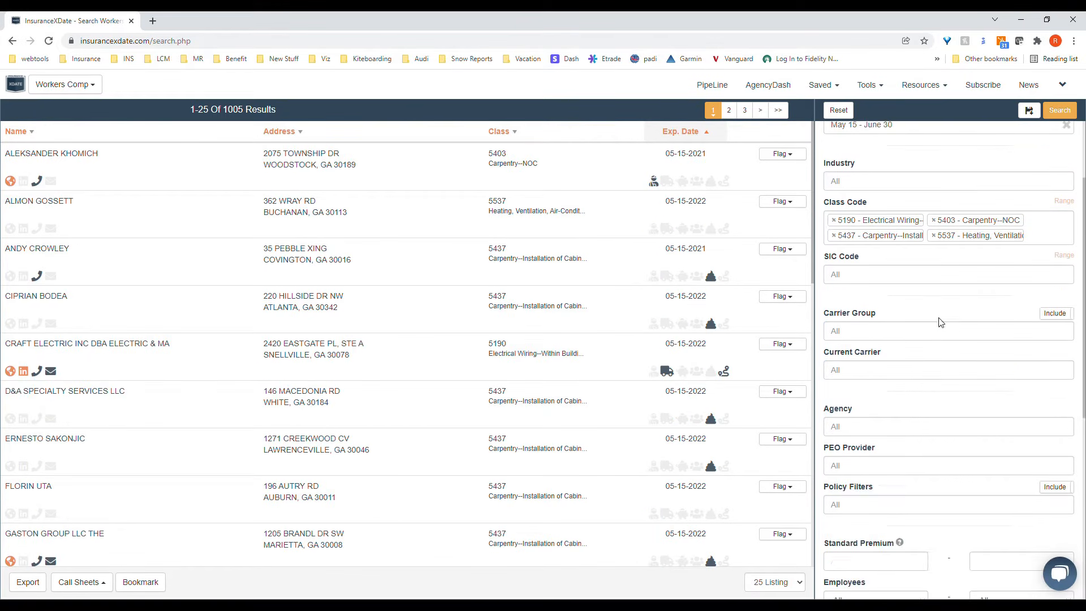
click(914, 377)
text(travel)
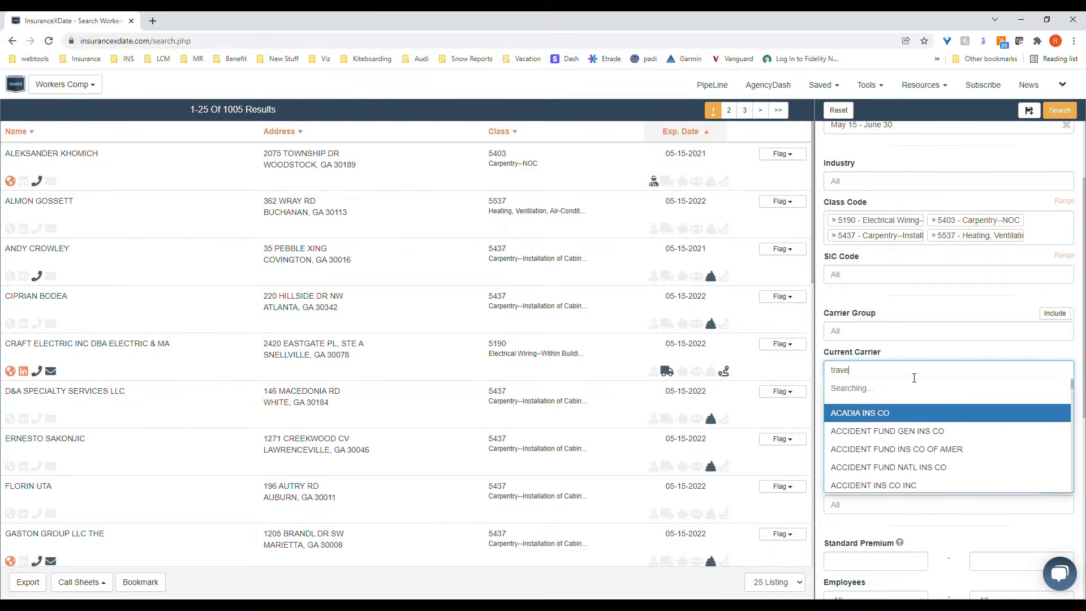
Step: Exclude the MARKEL CORP GRP carrier group from the search and rerun it
click(928, 337)
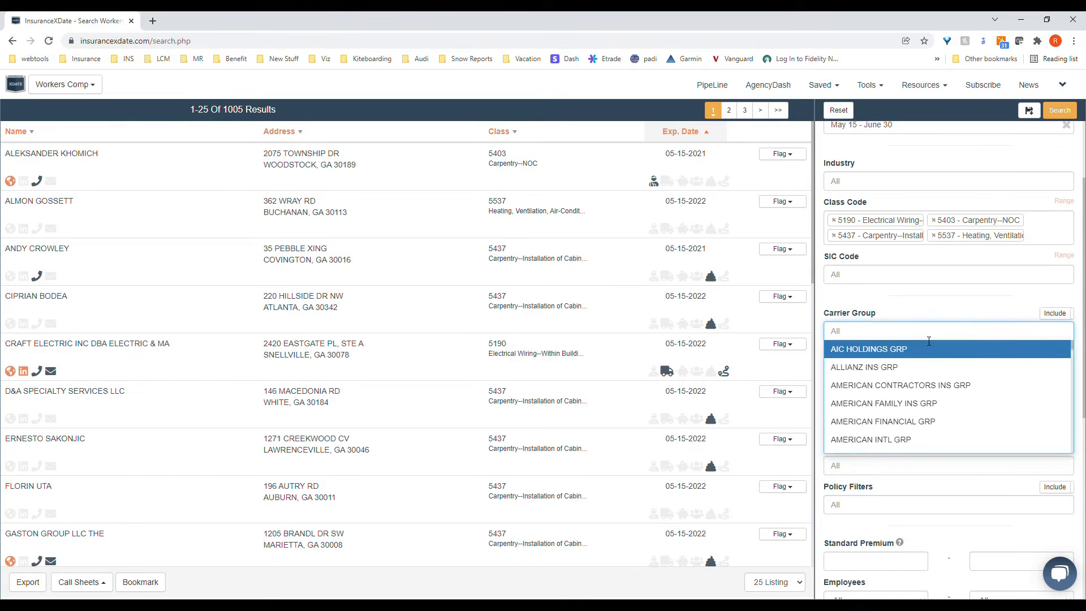
text(markel)
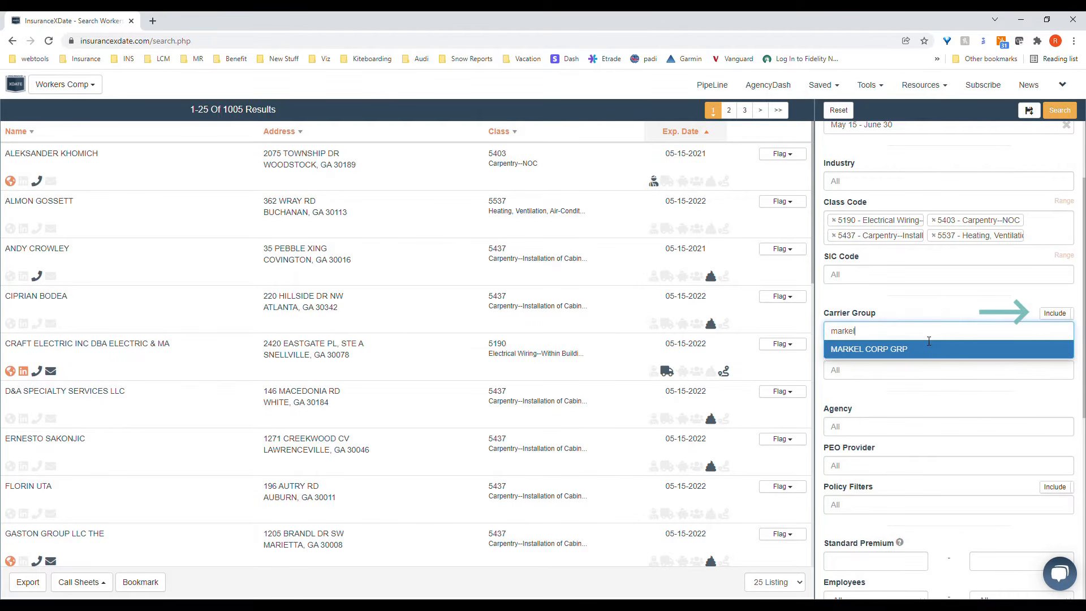
click(929, 345)
click(1054, 313)
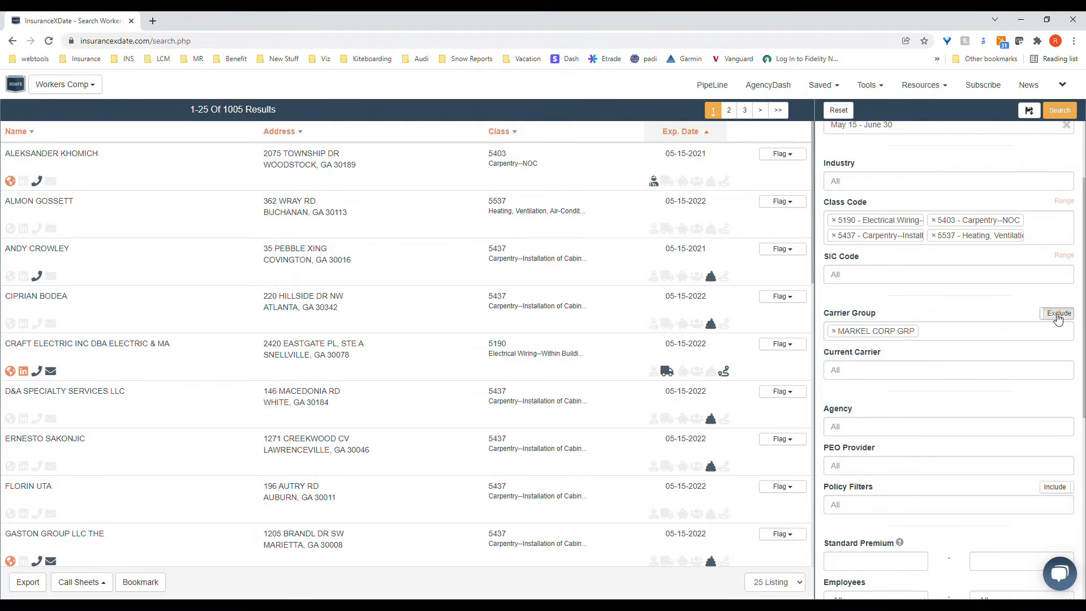
click(1070, 113)
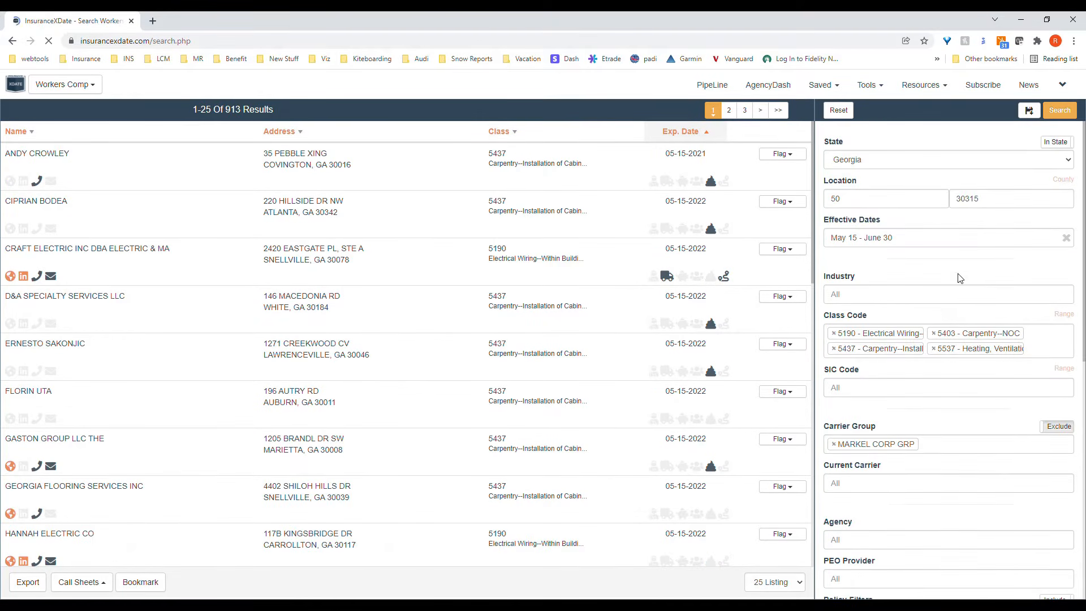
Step: Search the Agency filter's options for lockton
scroll(938, 312, down, 3)
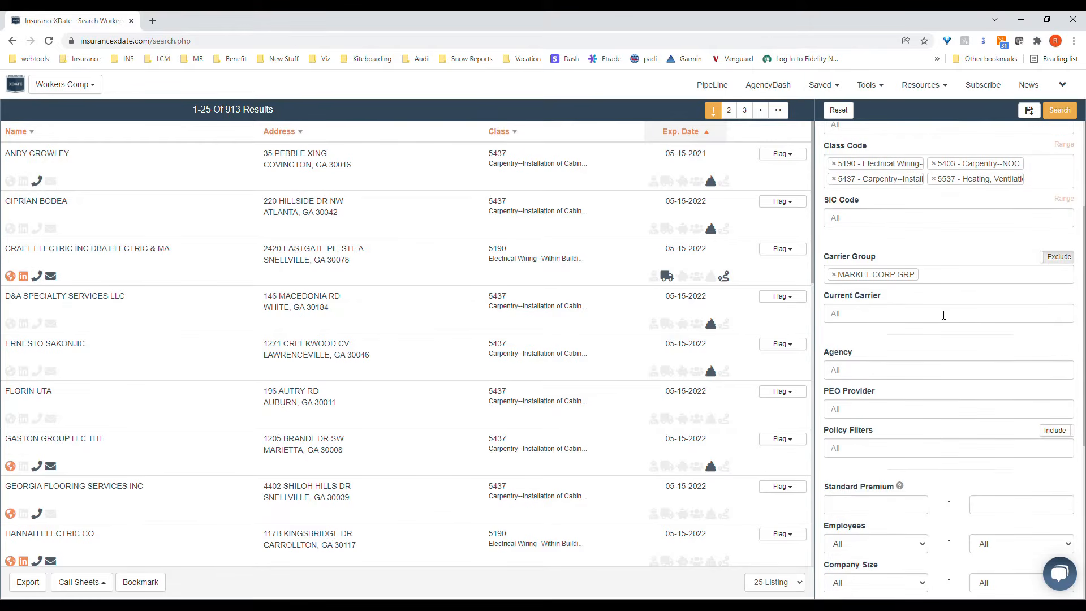
scroll(943, 315, down, 1)
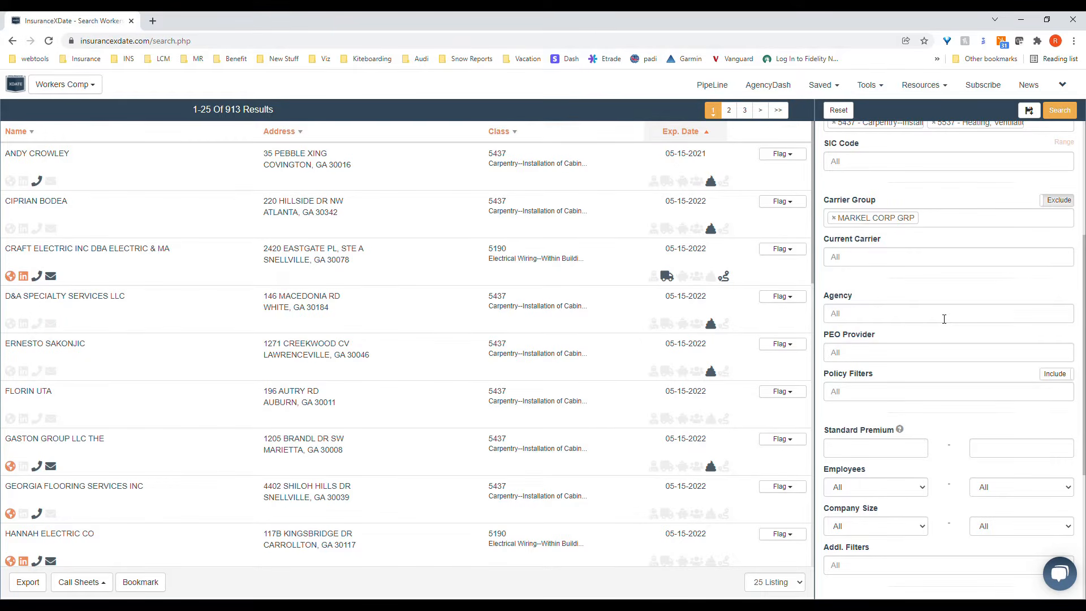
click(944, 313)
text(lockton)
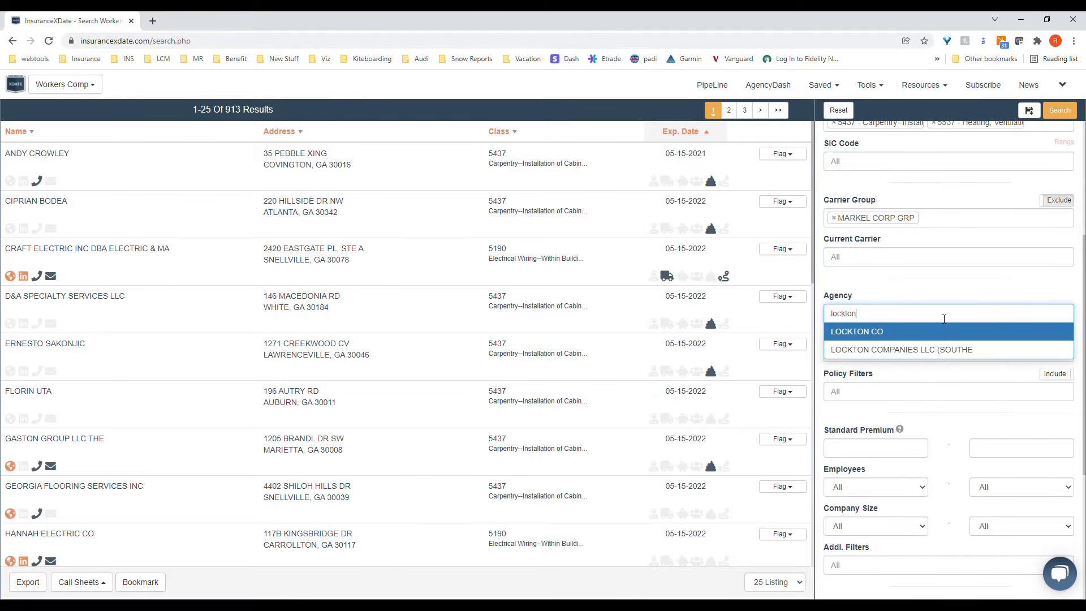
click(935, 289)
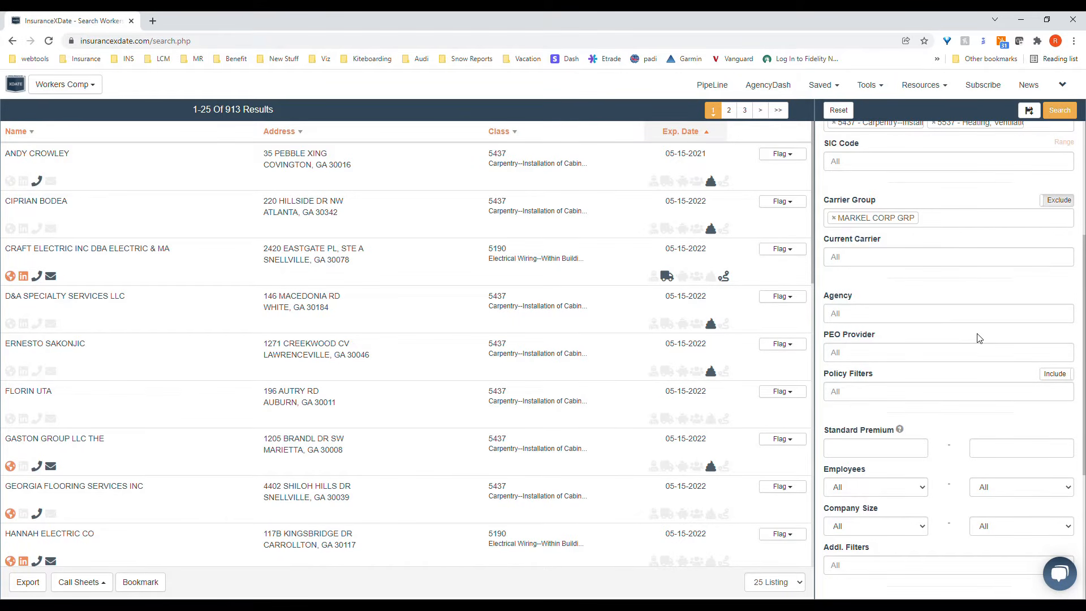
Step: Exclude the Assigned Risk Only and PEO Only policy filters from the search and rerun it
scroll(973, 333, down, 1)
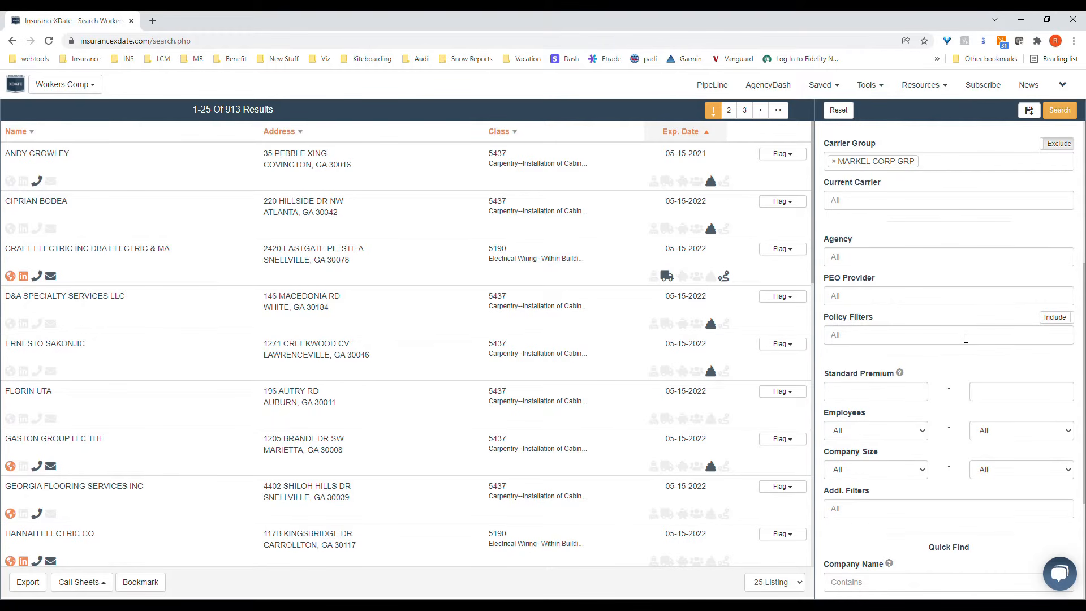
click(965, 338)
click(952, 355)
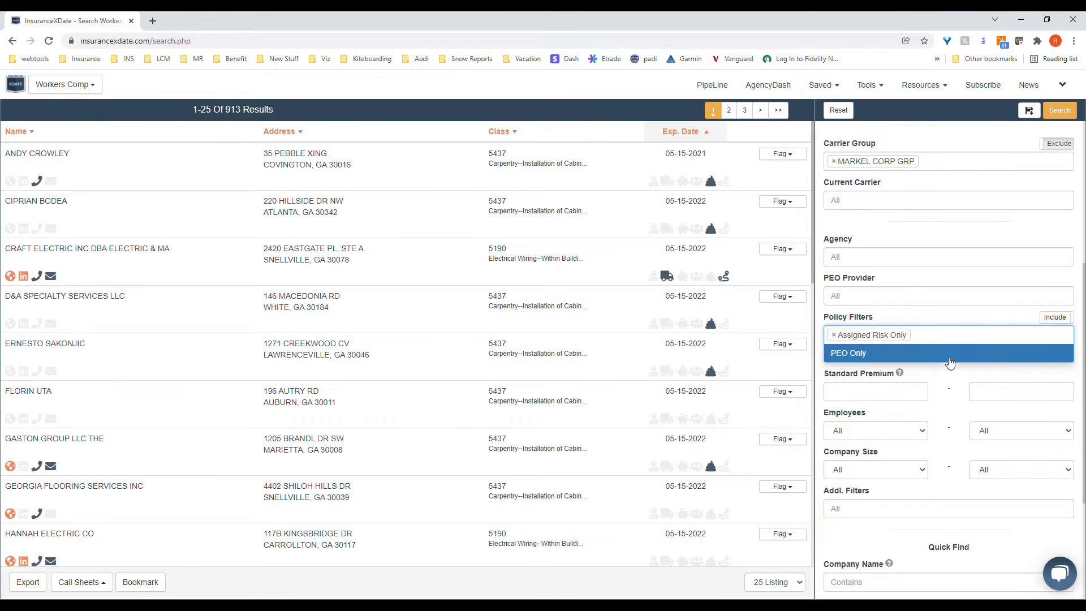
click(950, 355)
click(1055, 318)
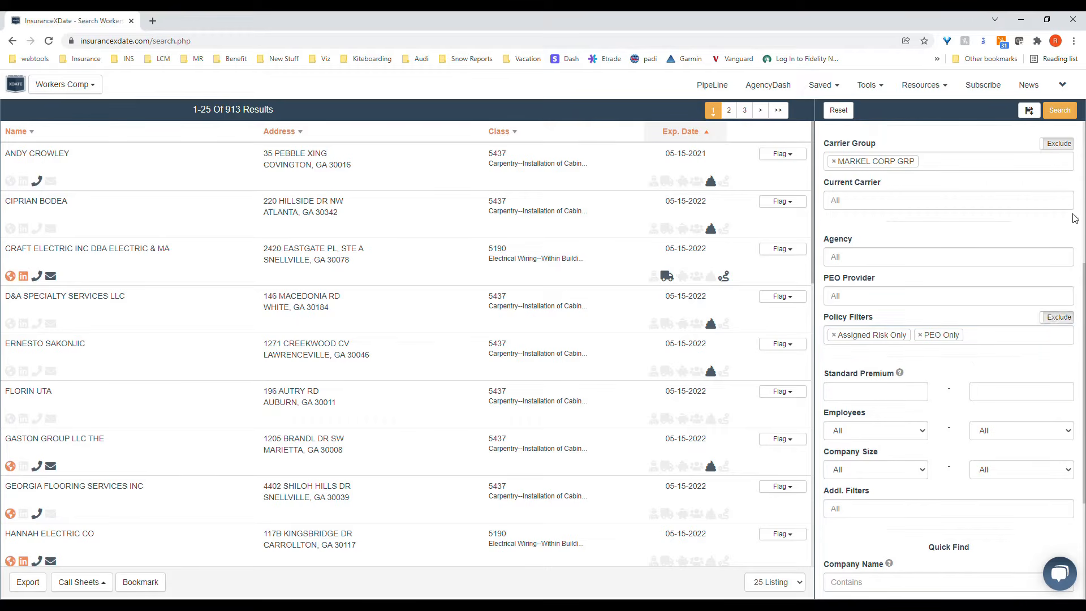
click(1060, 111)
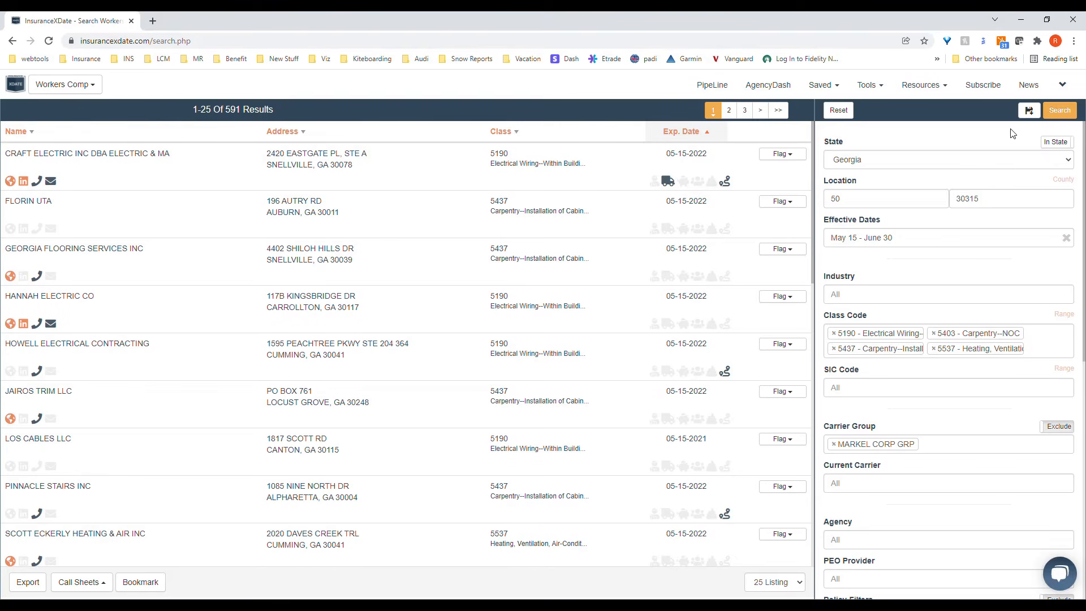
scroll(969, 235, down, 5)
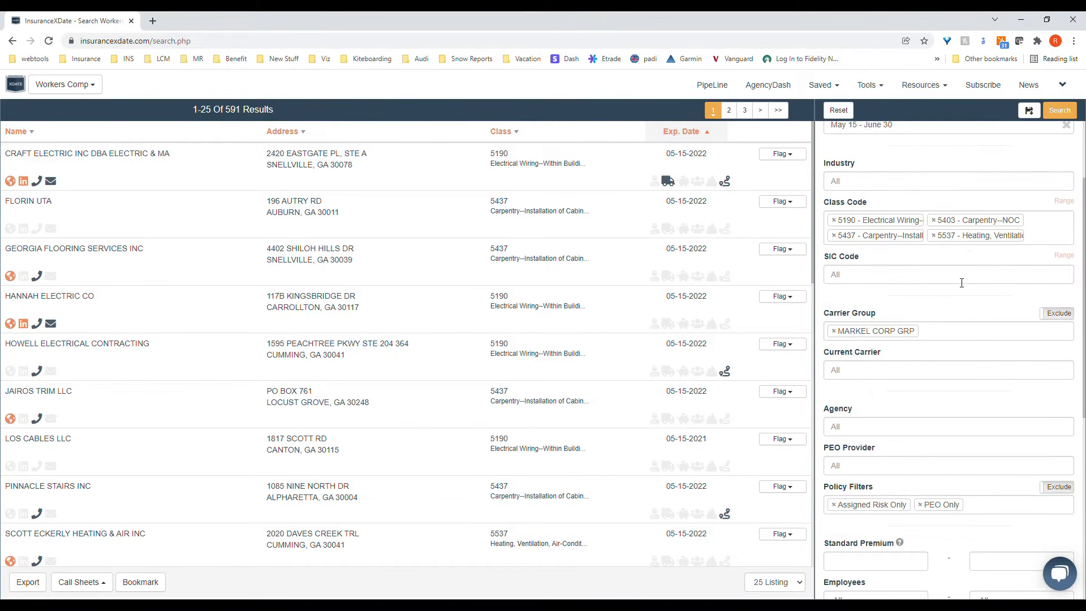
Step: Set the minimum Standard Premium to 2500 and rerun the search
scroll(956, 289, down, 2)
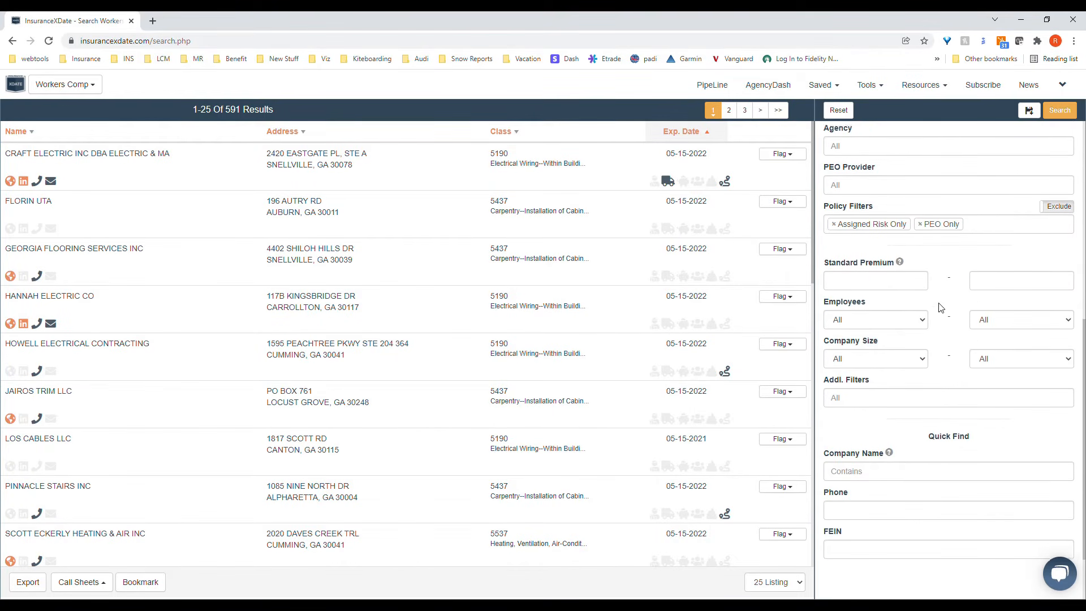
click(880, 281)
text(2500)
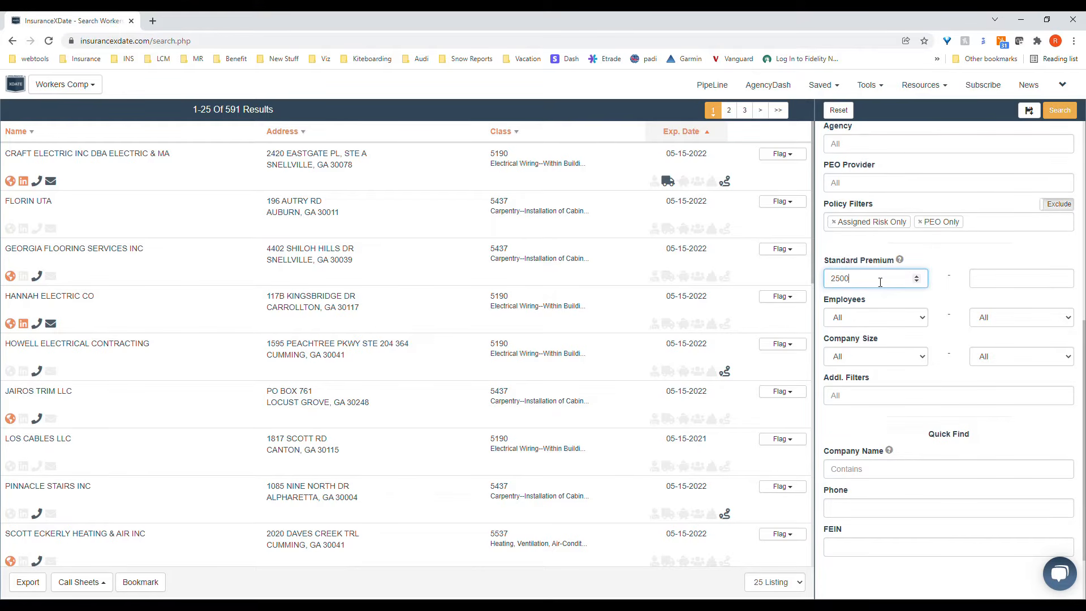
key(Return)
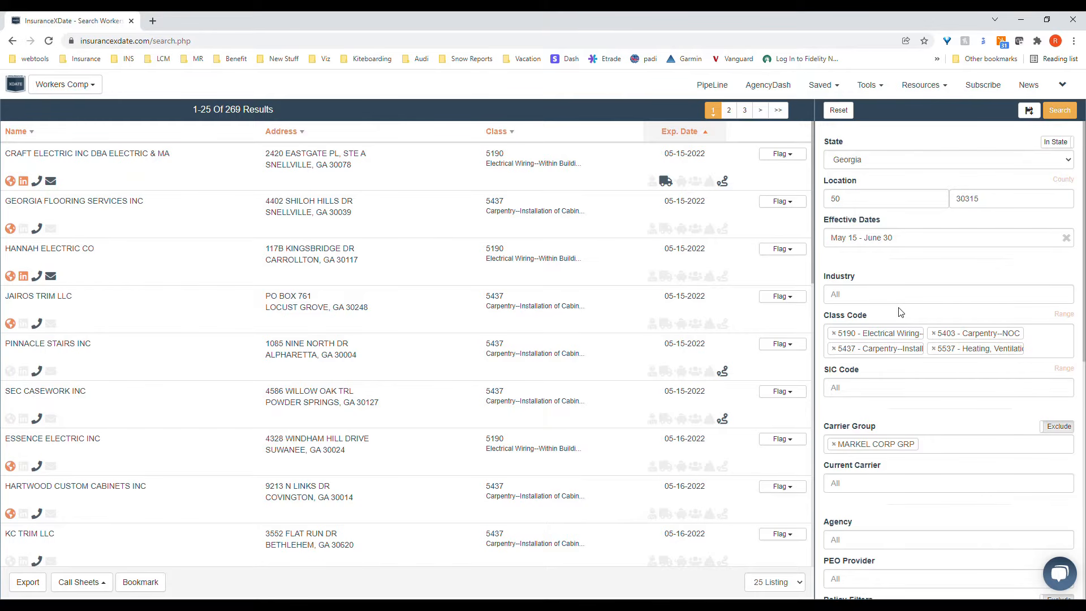
Step: Examine the options available in the Addl. Filters list, from With Phone Number through Premium Decrease
scroll(919, 311, down, 3)
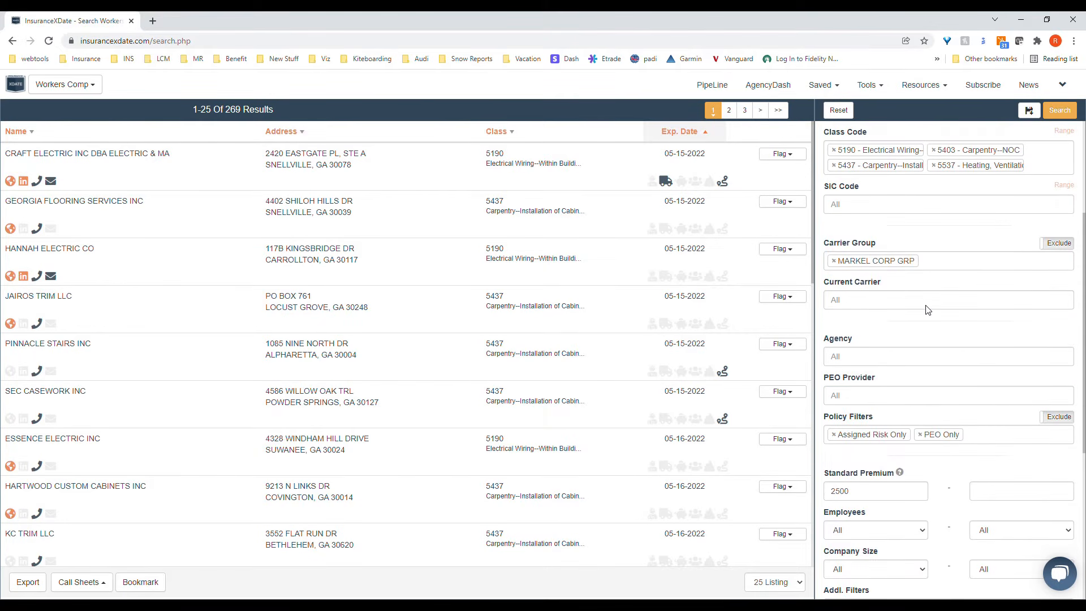
scroll(927, 309, down, 4)
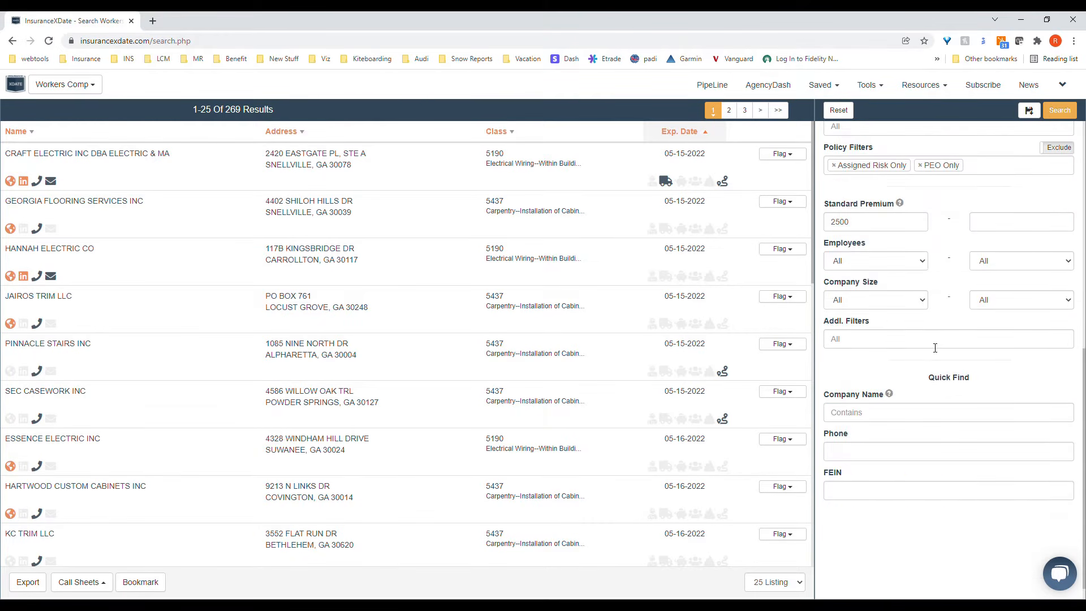
click(935, 347)
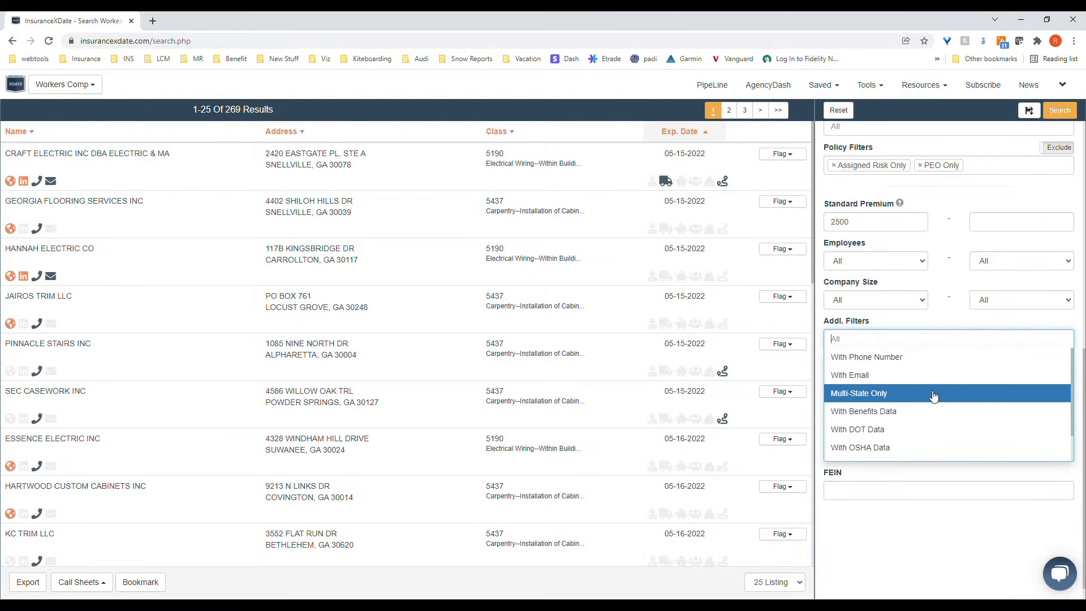
scroll(938, 411, down, 1)
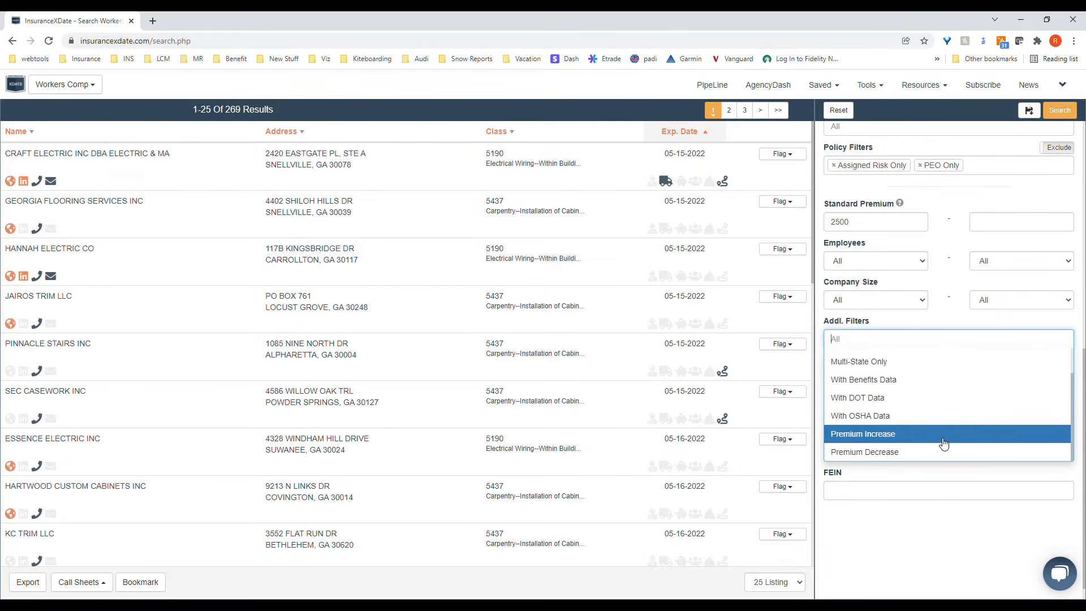
scroll(947, 451, up, 1)
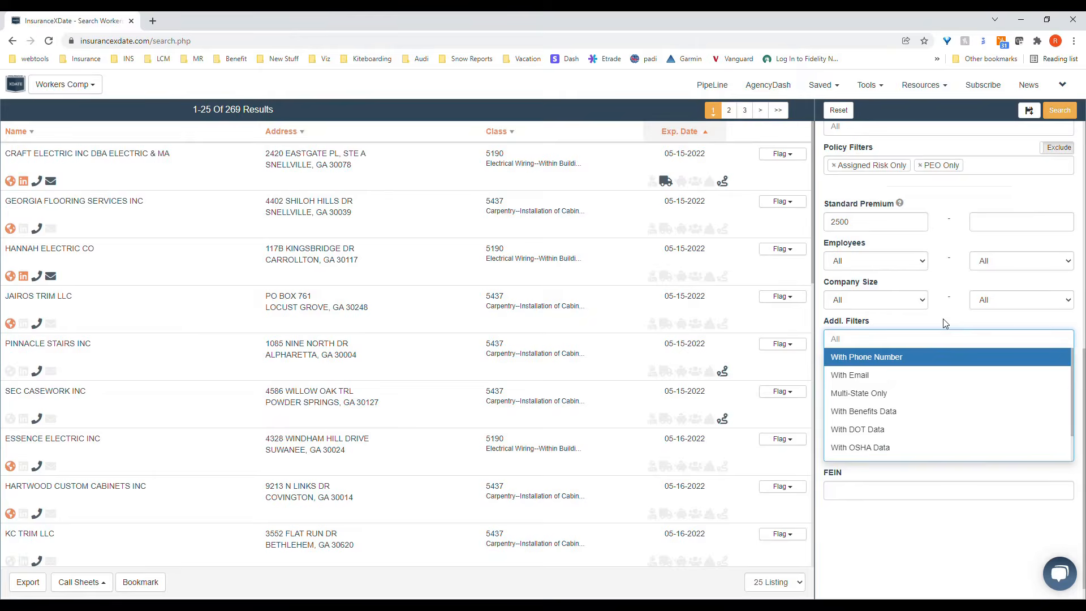
scroll(948, 451, down, 1)
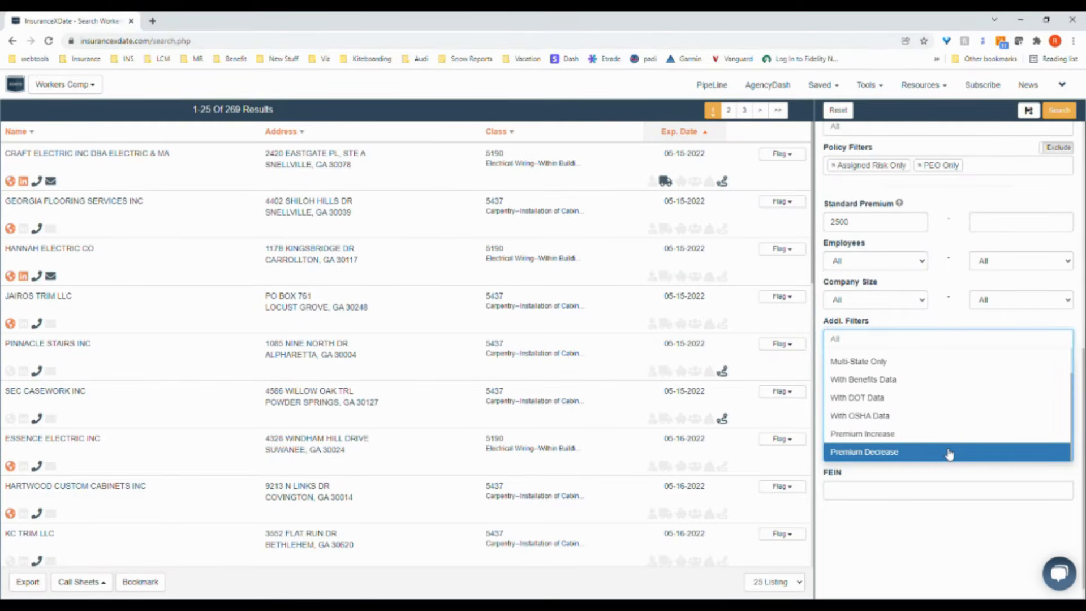
scroll(949, 453, up, 1)
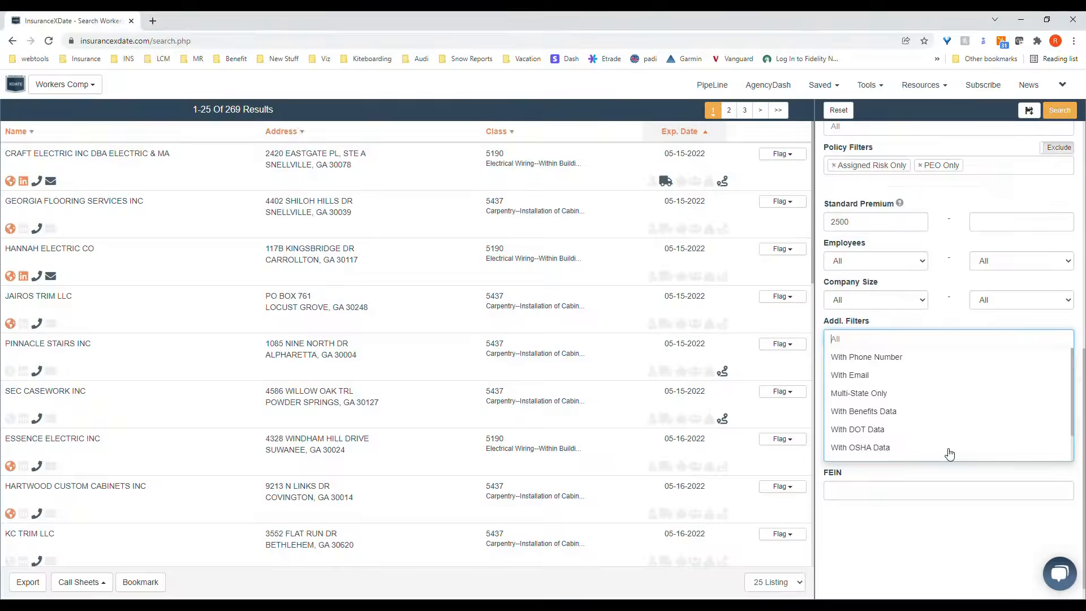
click(943, 322)
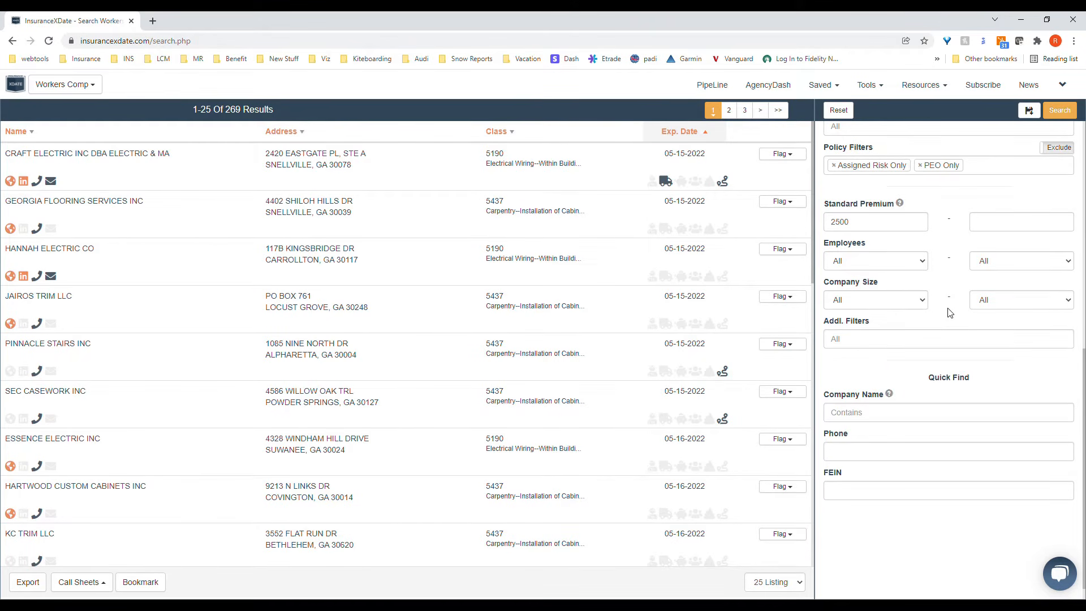
Step: Save the search as target construction classes with the dates set as 05-15 to 06-30
scroll(947, 312, up, 8)
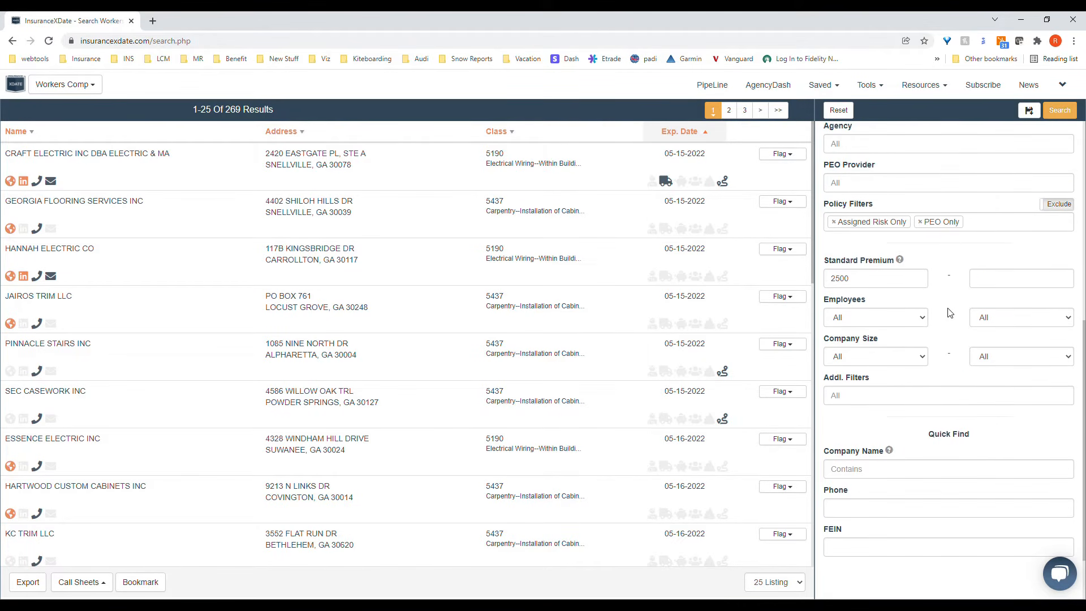
click(1029, 111)
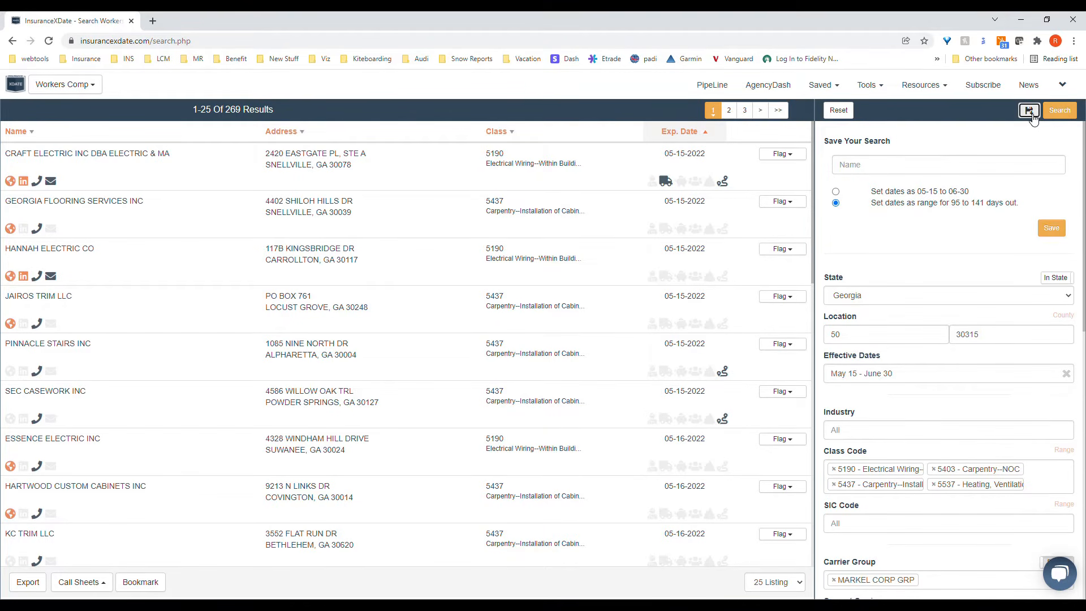
click(992, 169)
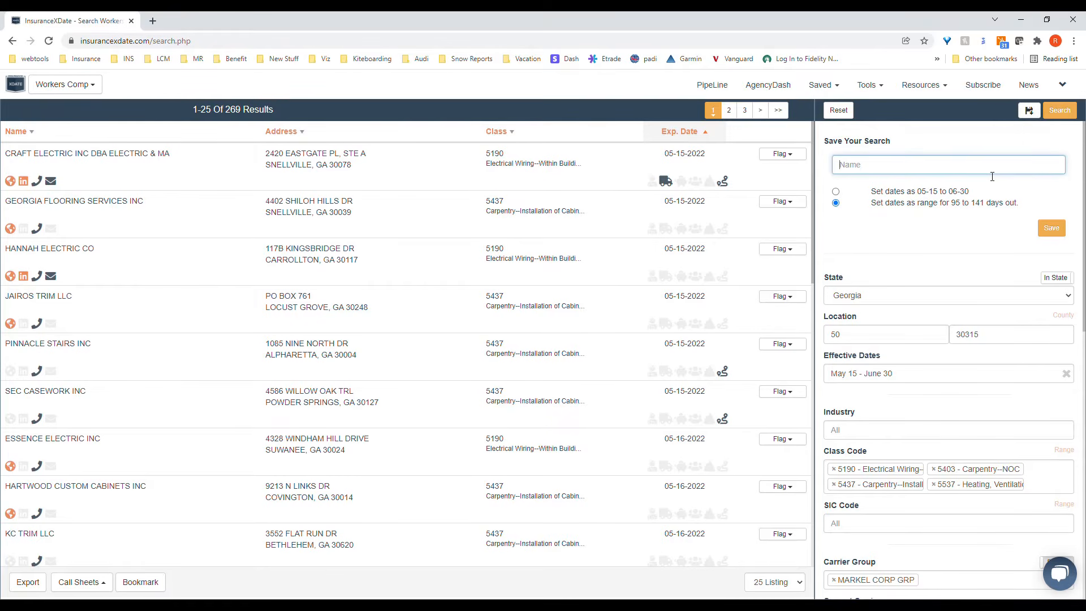
text(target construction classes)
click(835, 191)
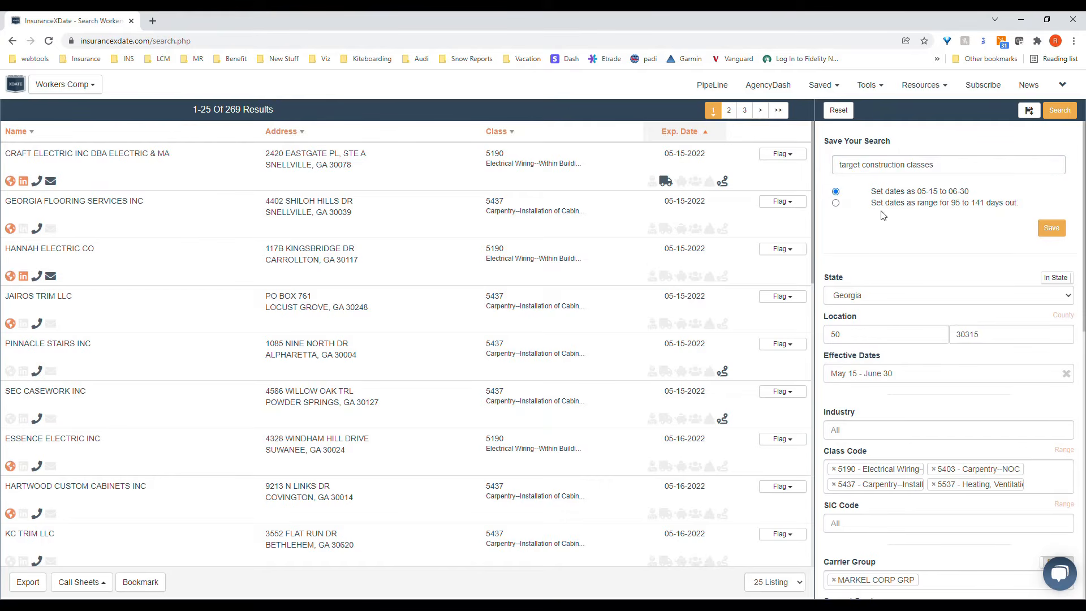
click(1052, 229)
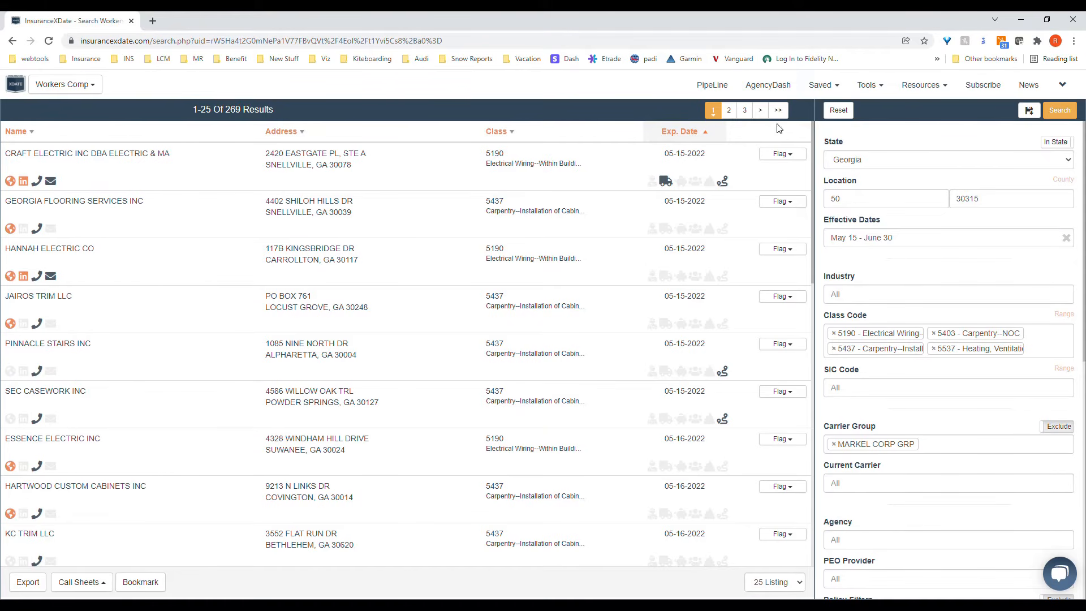
Step: Check the assignment options of the saved target construction classes search on the PipeLine page and reopen that search
click(724, 91)
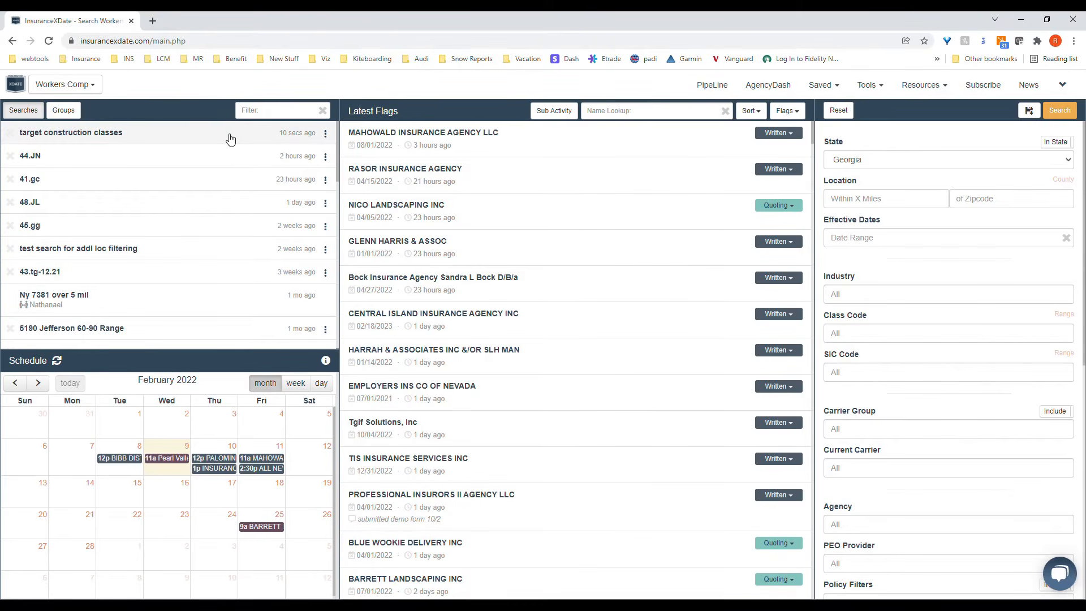
click(326, 135)
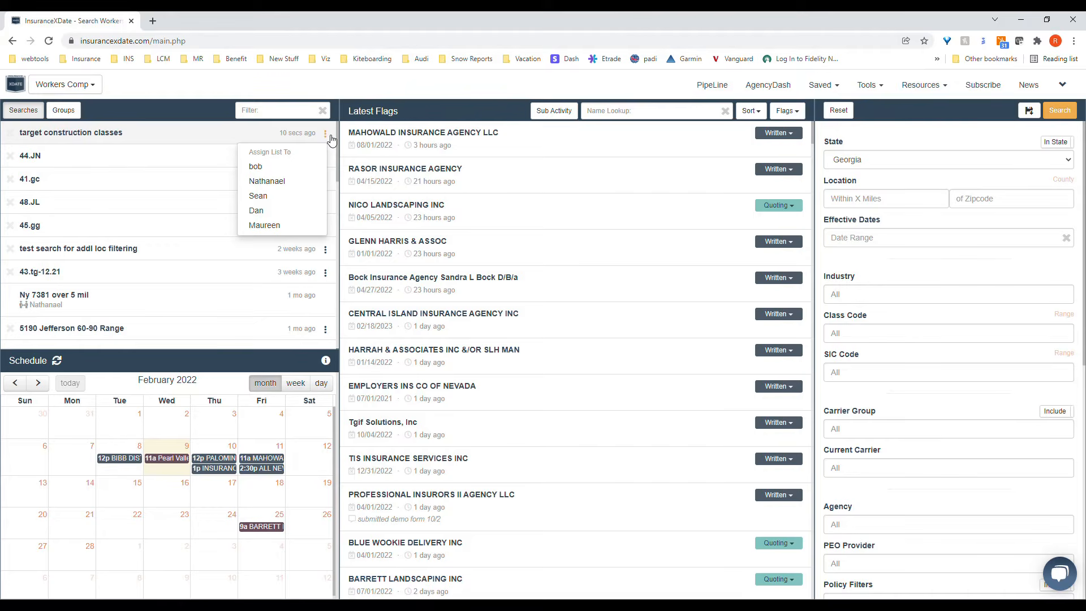
click(330, 136)
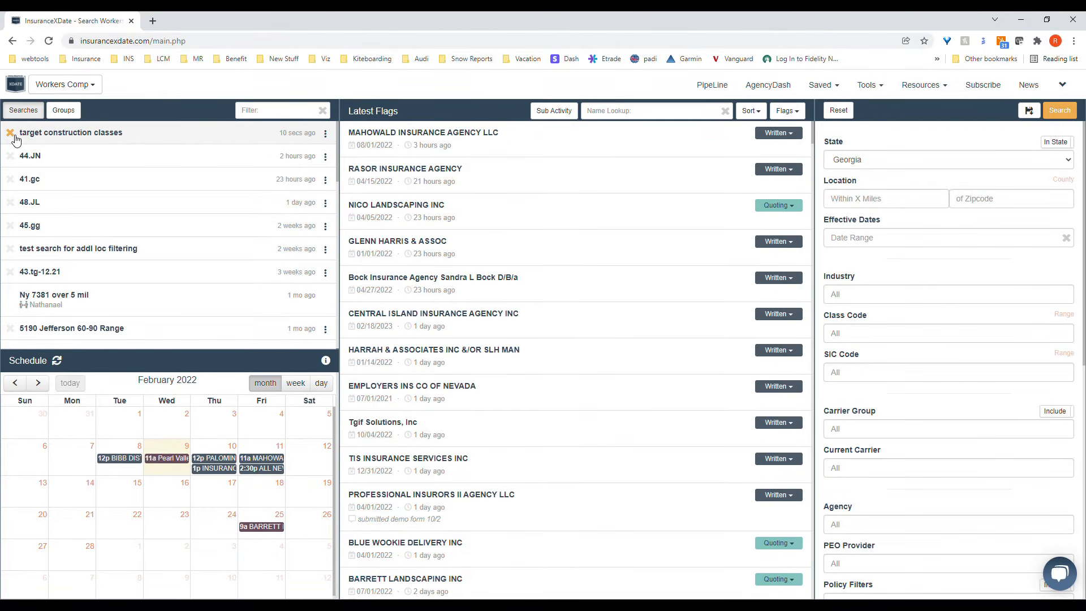
click(146, 138)
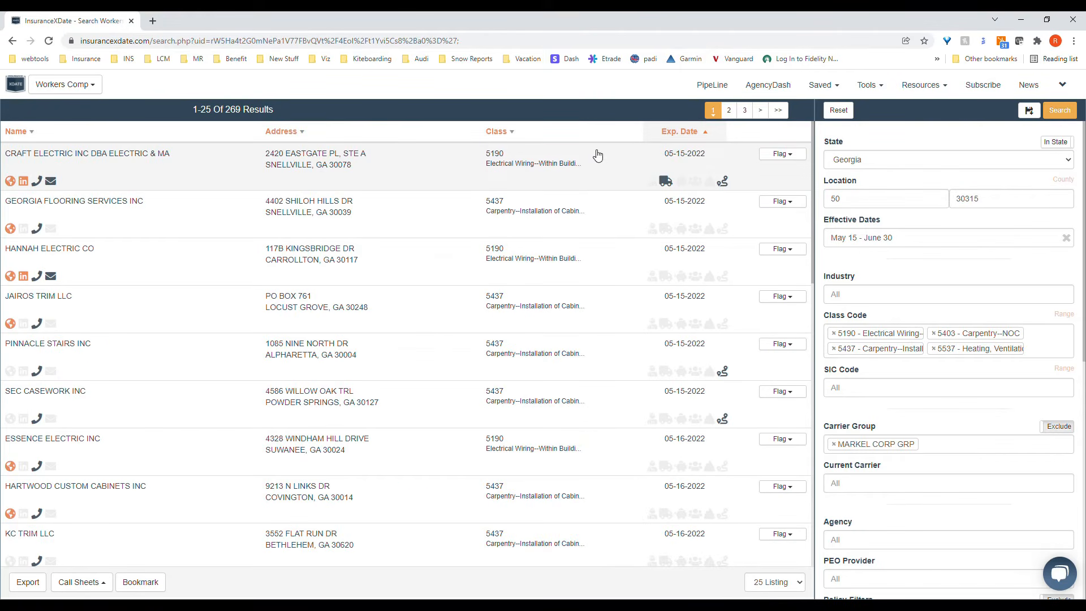
Step: Reset all filters and search Georgia for the company CHEDDARS CASUAL CAFE INC
click(842, 111)
scroll(988, 296, down, 8)
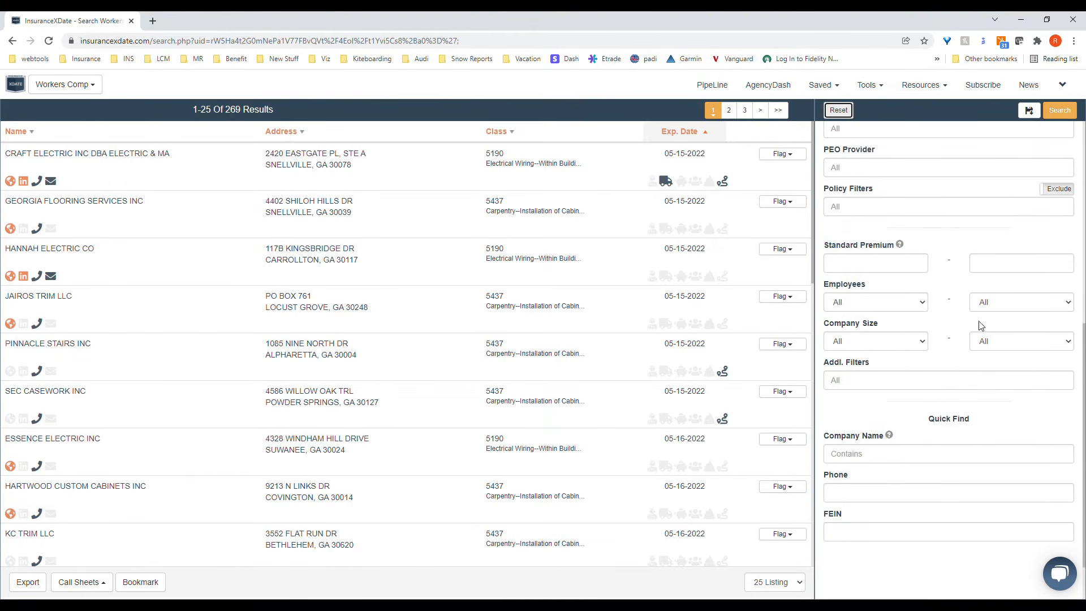
click(948, 392)
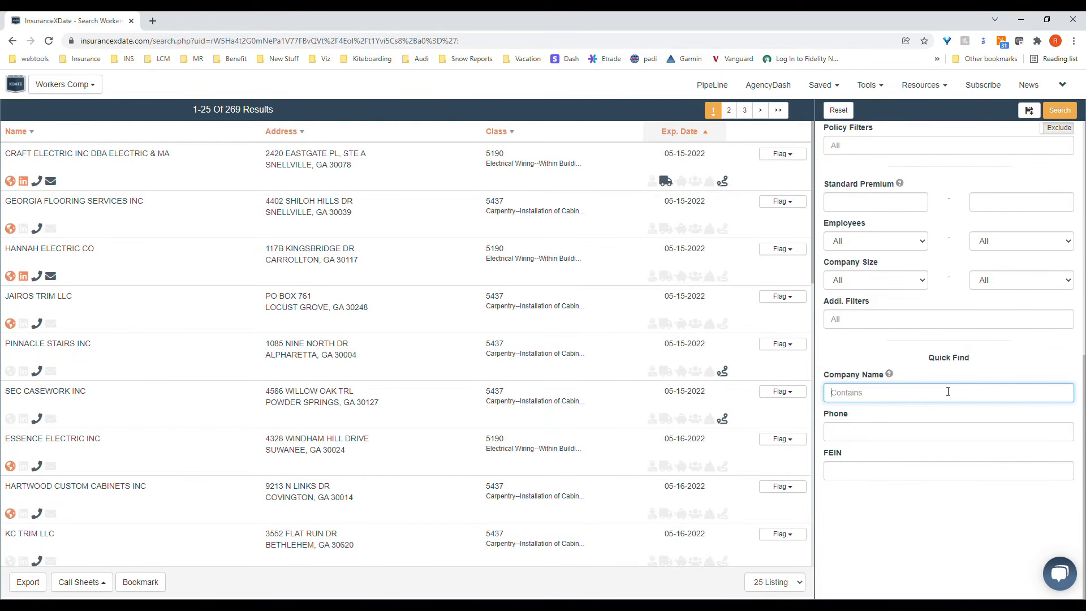
text(cheddars ca)
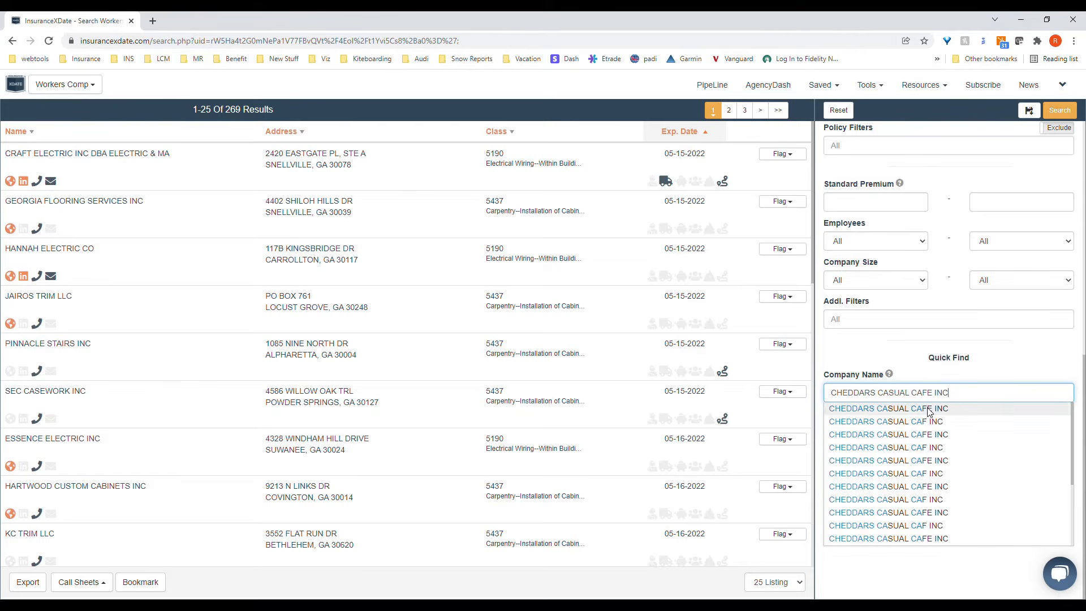
click(929, 410)
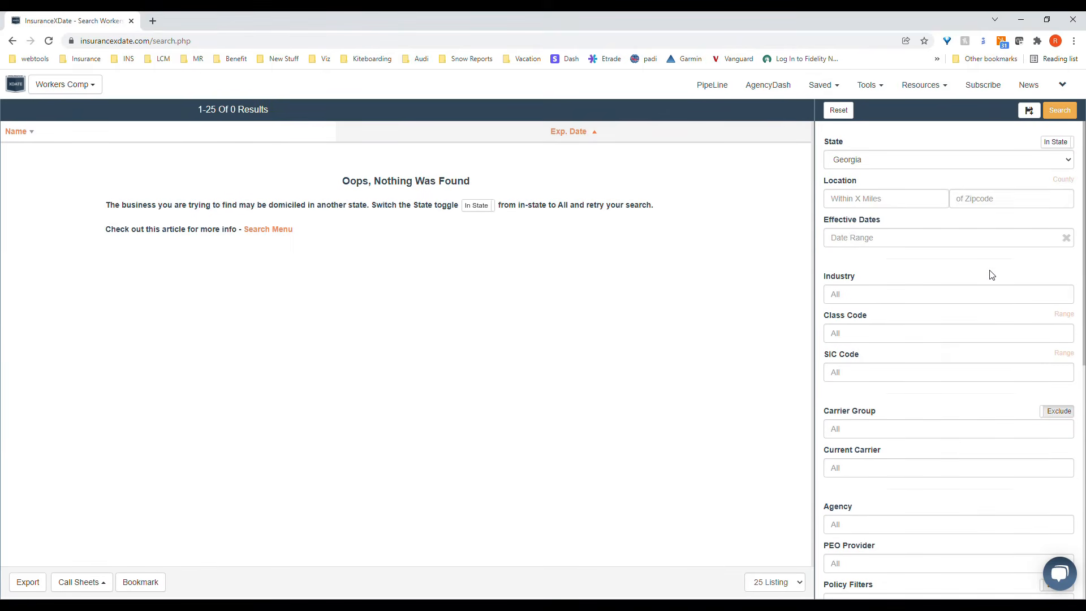
Step: Switch the State scope to All, rerun the search, and review the Georgia carrier history and locations of DARDEN RESTAURANTS
click(1056, 142)
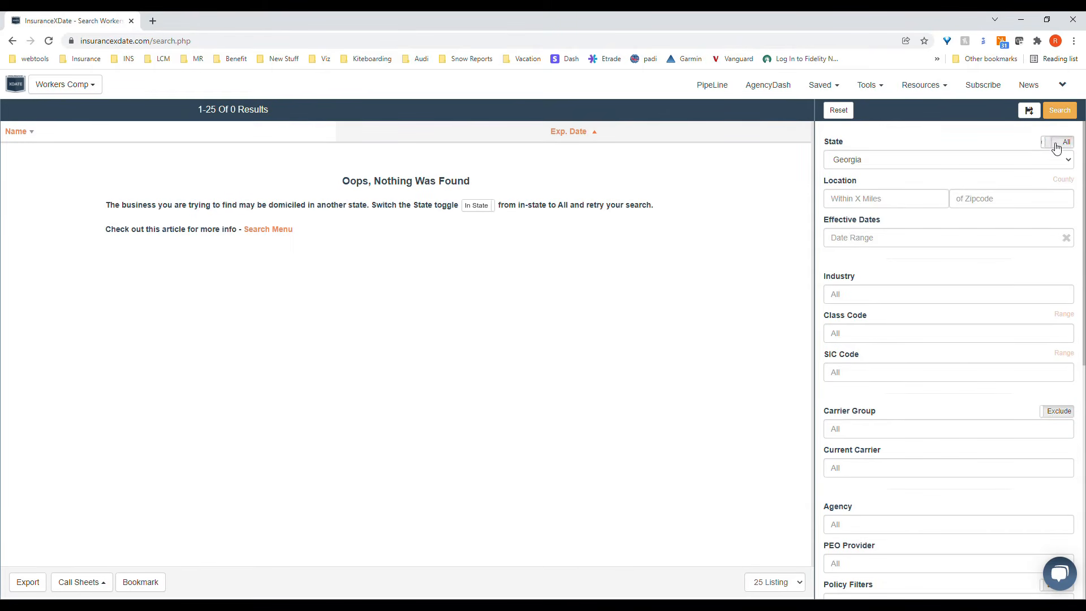
click(1059, 110)
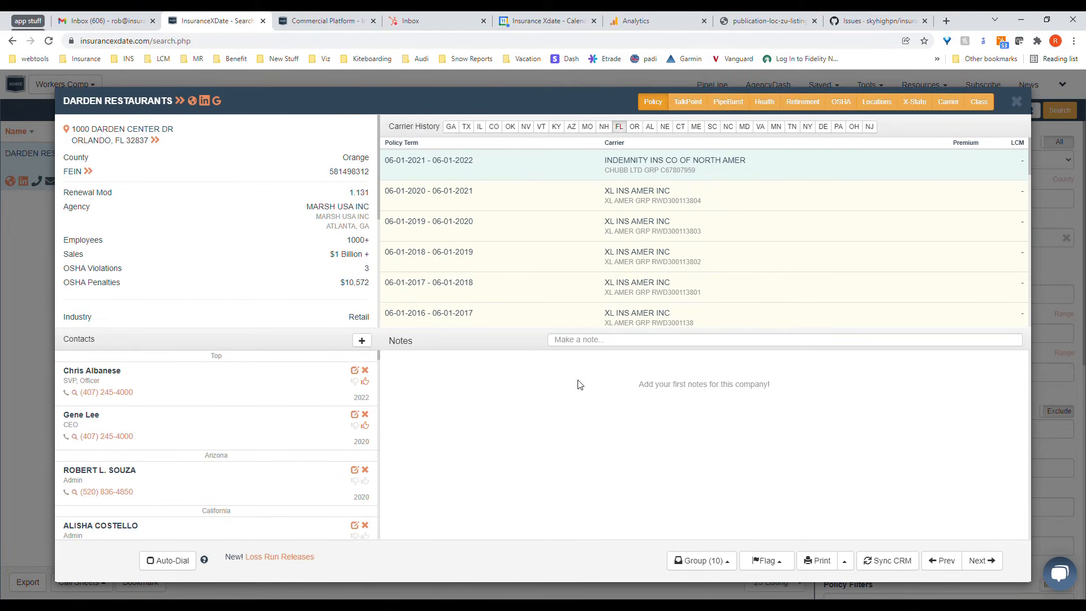
click(458, 133)
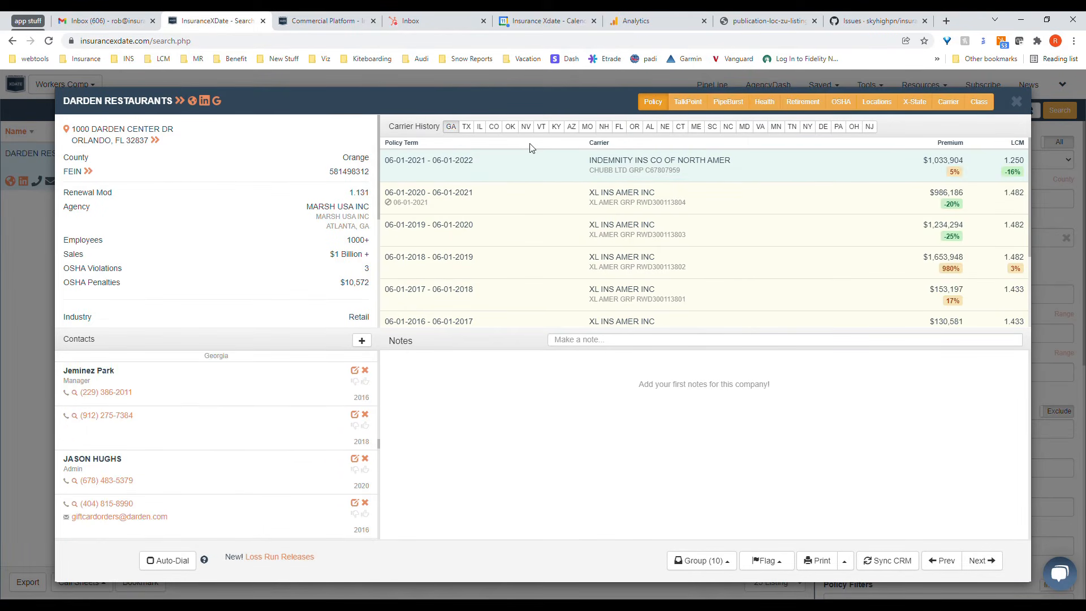
click(877, 110)
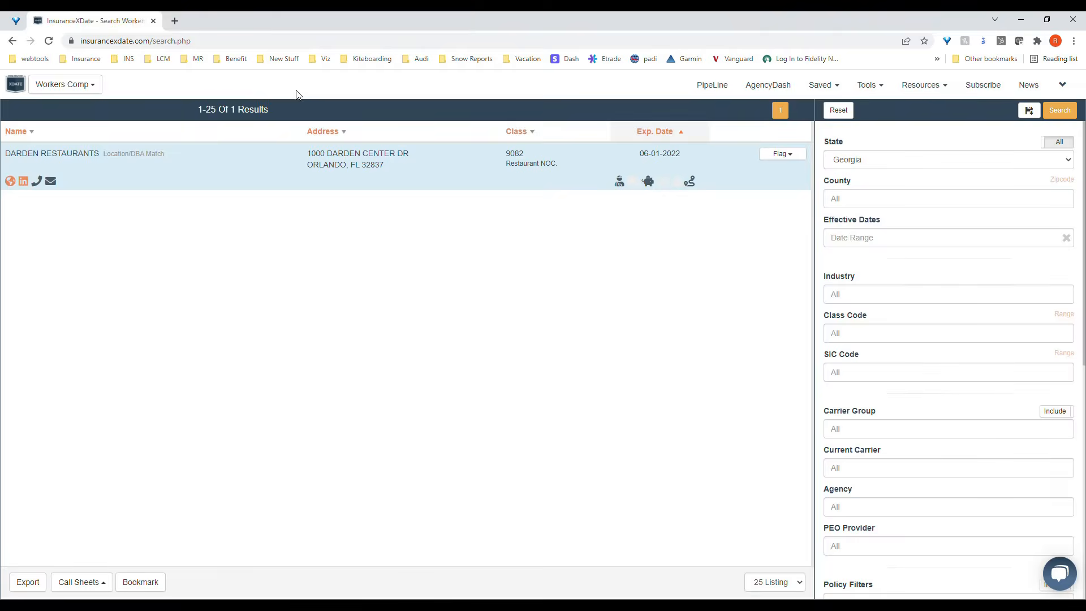
Step: Change the state to New Jersey and search in-state for the company name james macauley inc
click(969, 165)
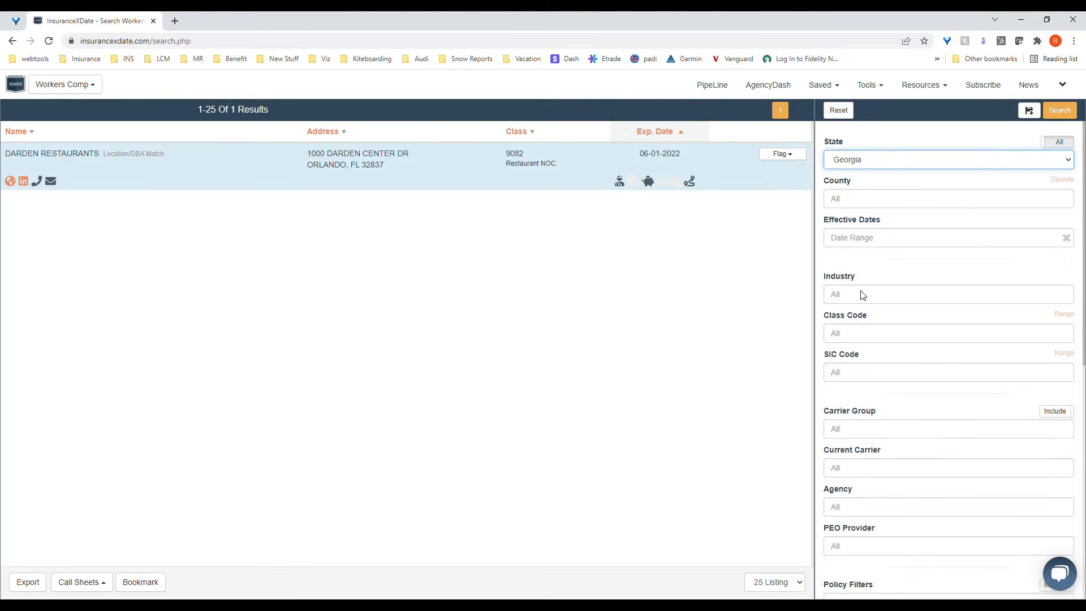
scroll(953, 269, down, 8)
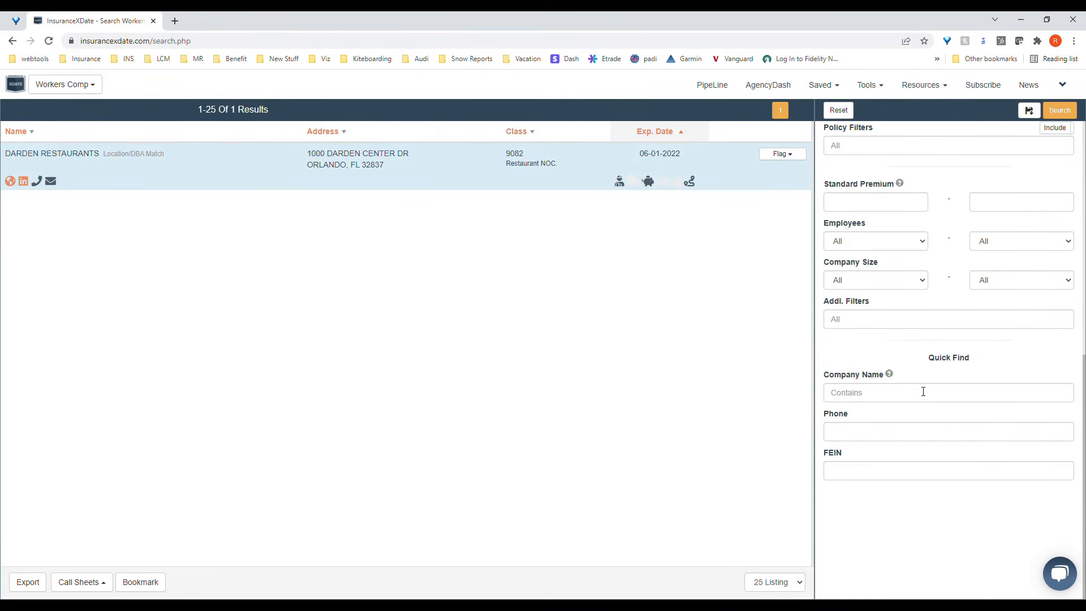
click(923, 392)
text(james )
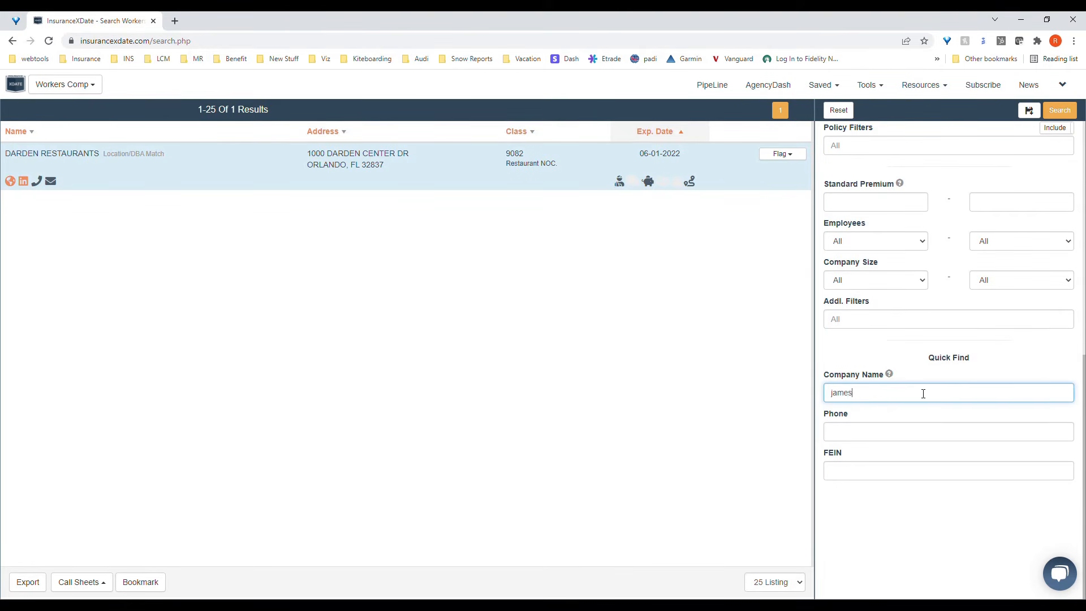
text(macauley)
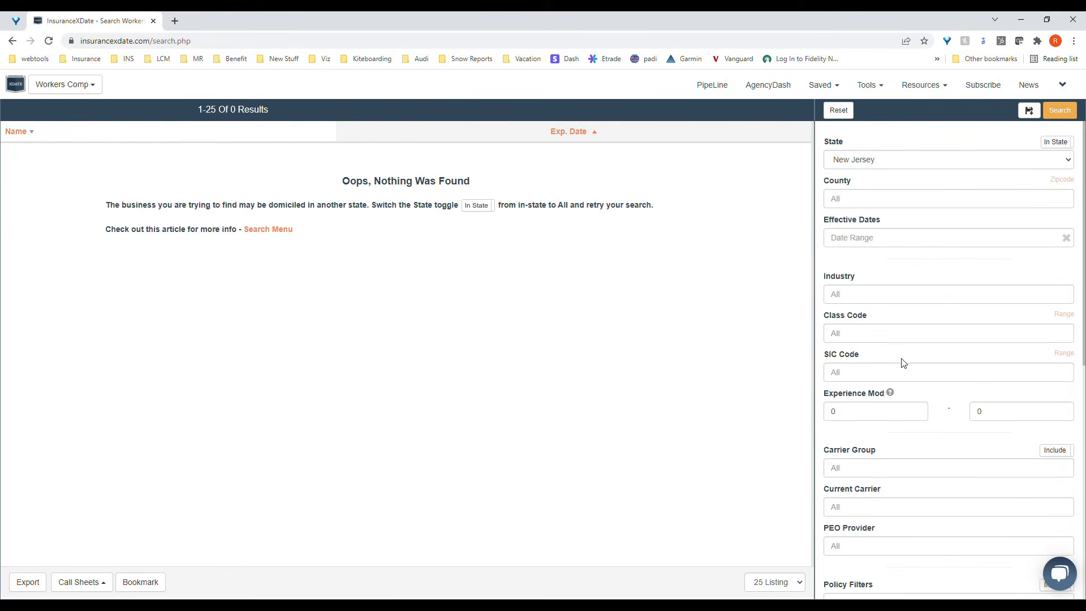
Step: Rerun the search with the company name shortened to macauley and open the JAMES R. MACAULEY INC record
scroll(903, 362, down, 8)
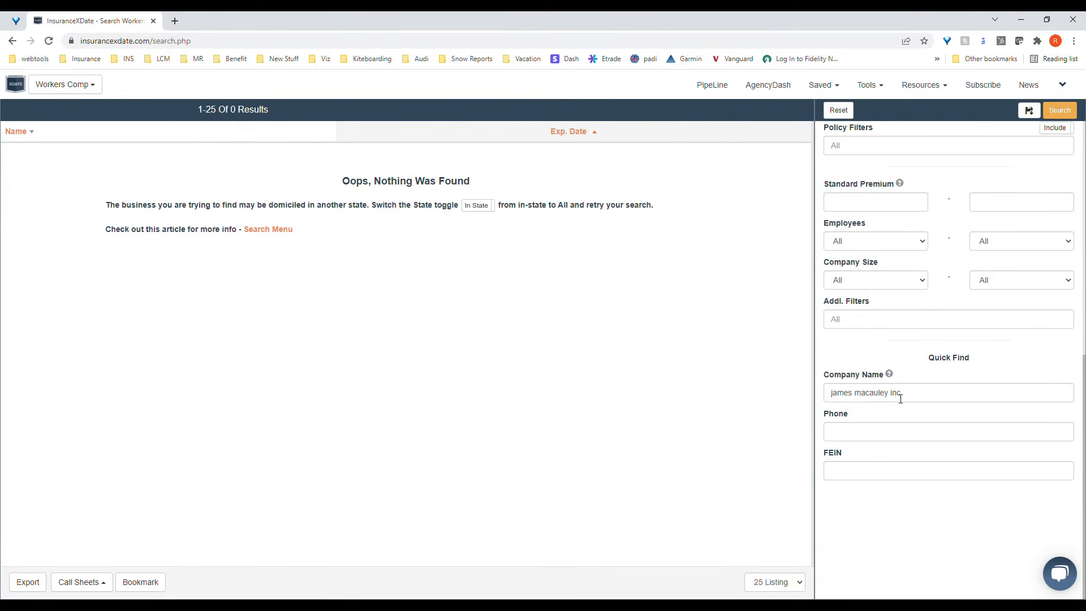
double_click(900, 393)
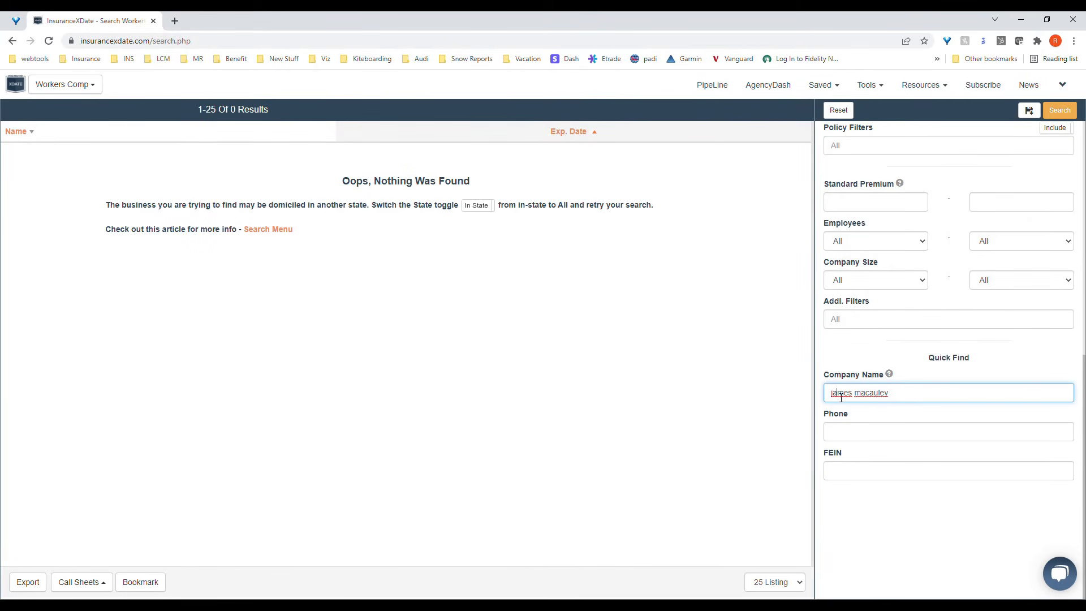
key(BackSpace)
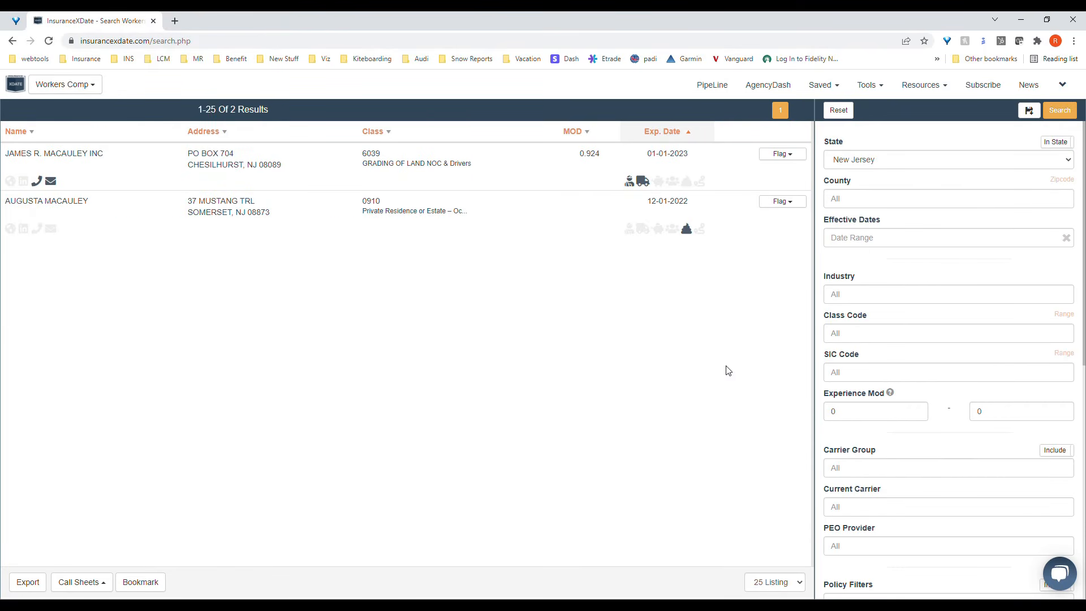
click(518, 180)
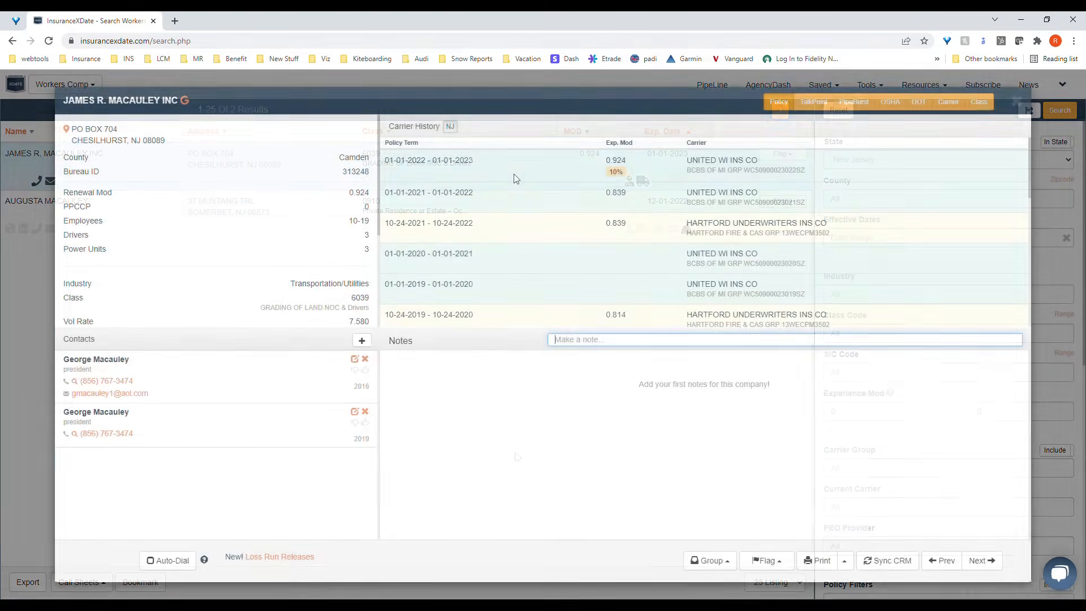
Step: Reset the filters, search New Jersey by the company's phone number, and close the matching company record after reviewing it
scroll(871, 388, down, 8)
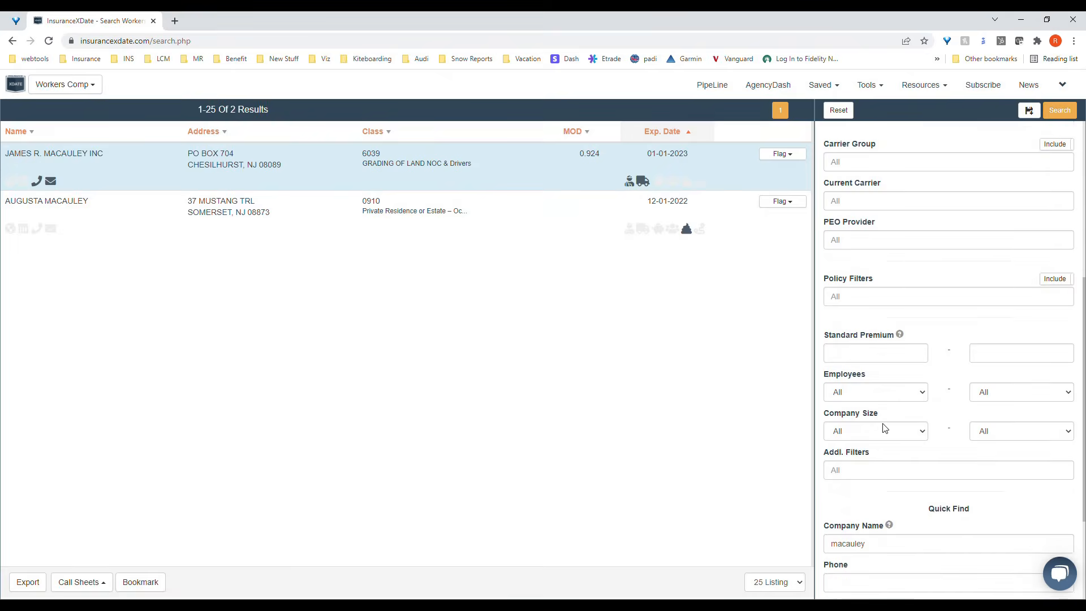
click(836, 111)
click(917, 434)
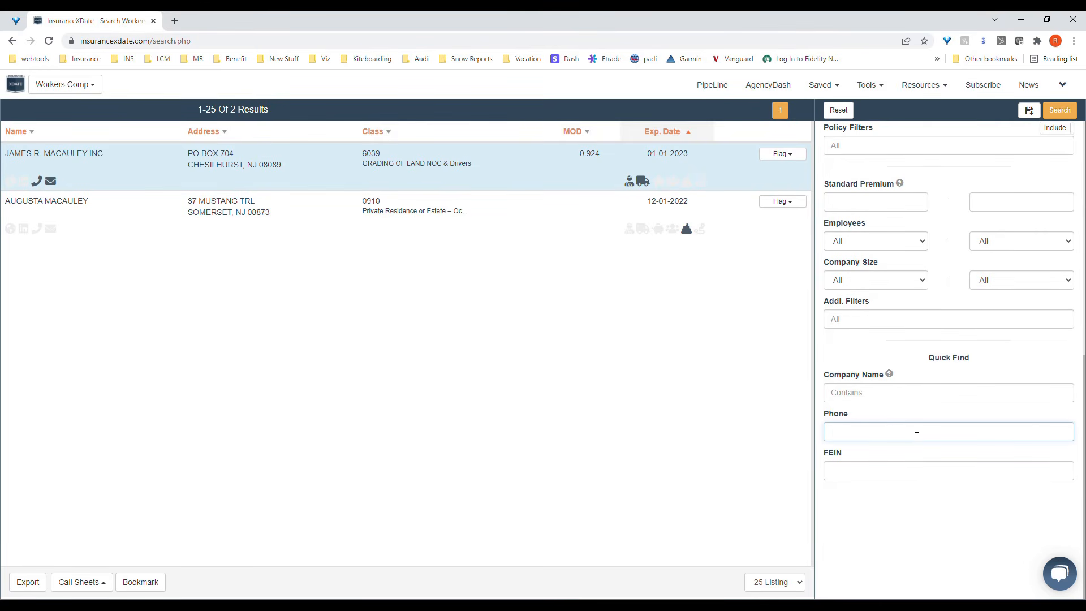
click(1058, 111)
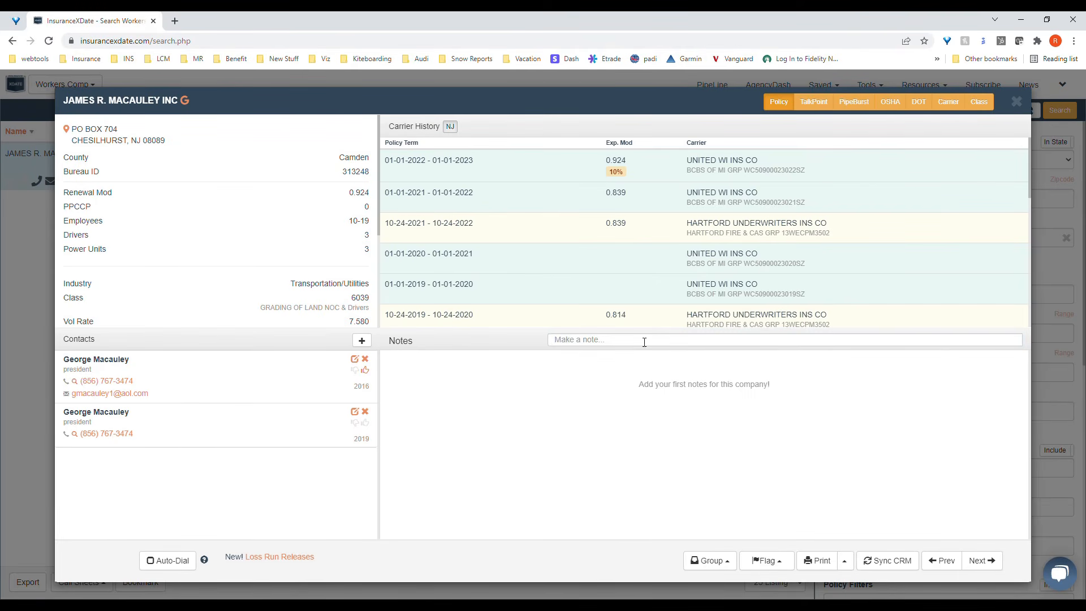
click(1017, 102)
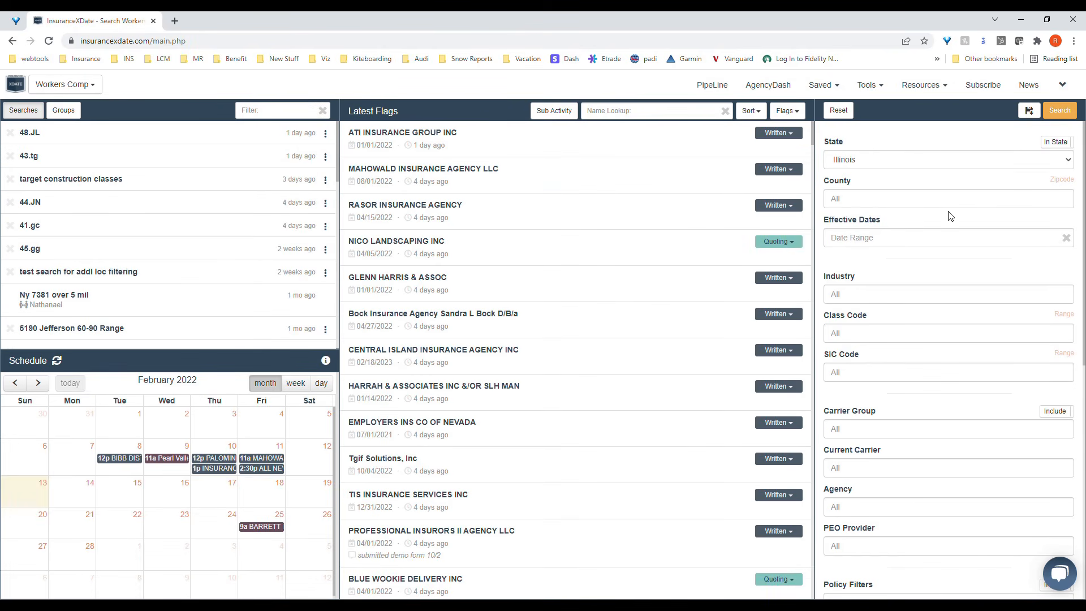
Step: Limit the Illinois search to the counties Adams and Alexander
click(927, 200)
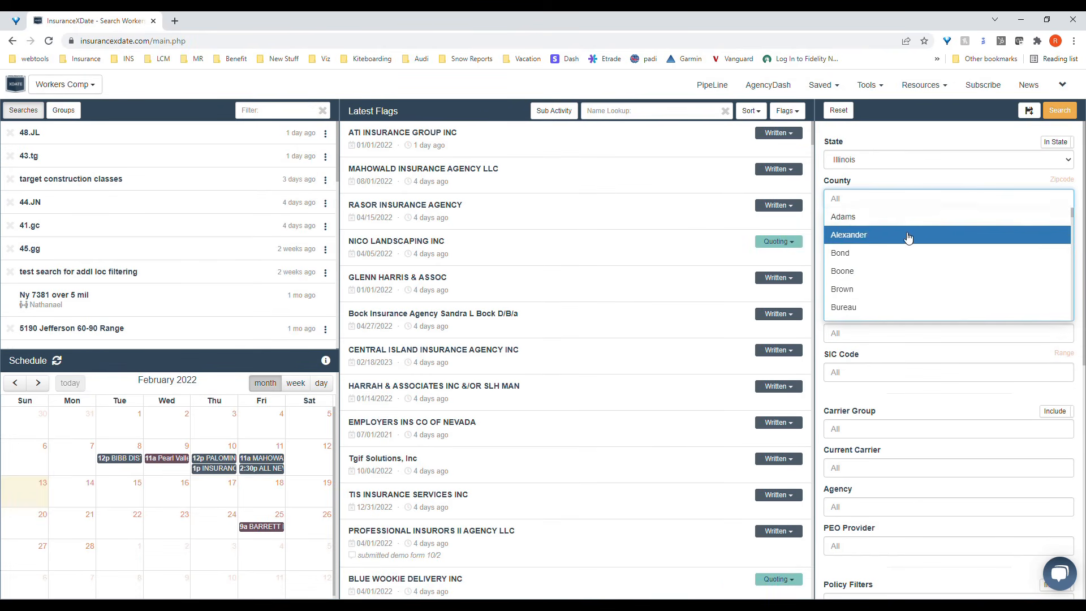
click(911, 218)
click(911, 218)
click(919, 182)
Step: Search with effective dates December 30 to January 3 and sort the results by expiration date, latest in the year first
click(892, 237)
click(861, 264)
click(861, 264)
click(918, 350)
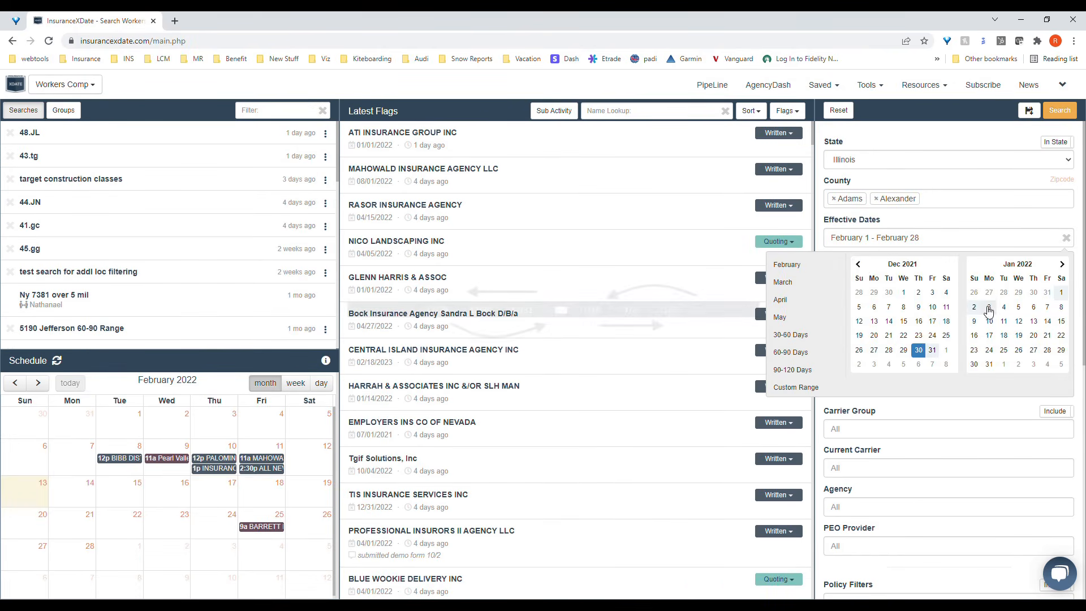
click(989, 308)
click(1068, 113)
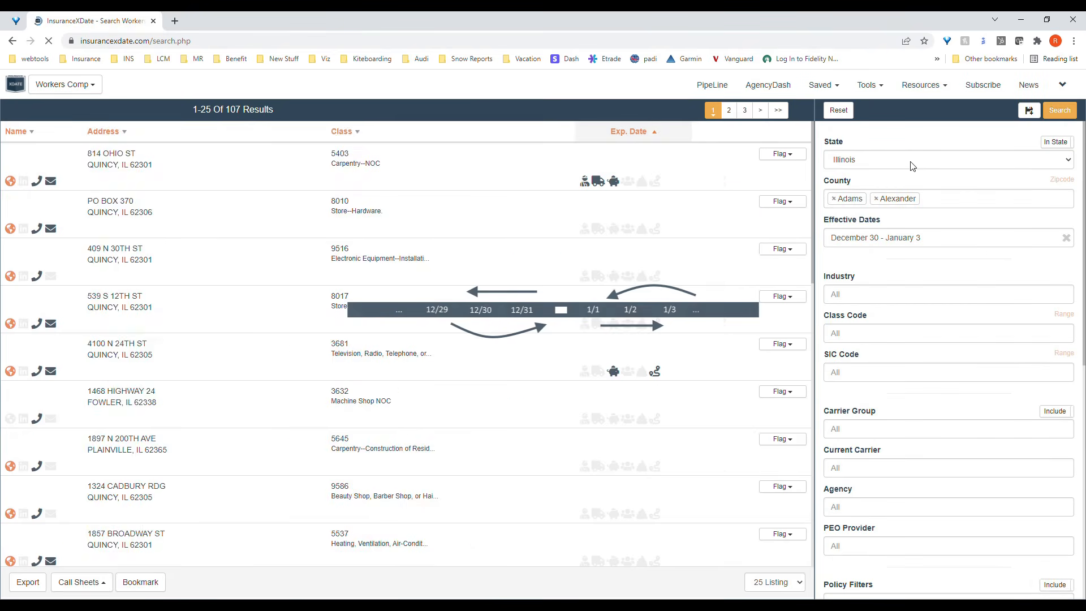
click(686, 134)
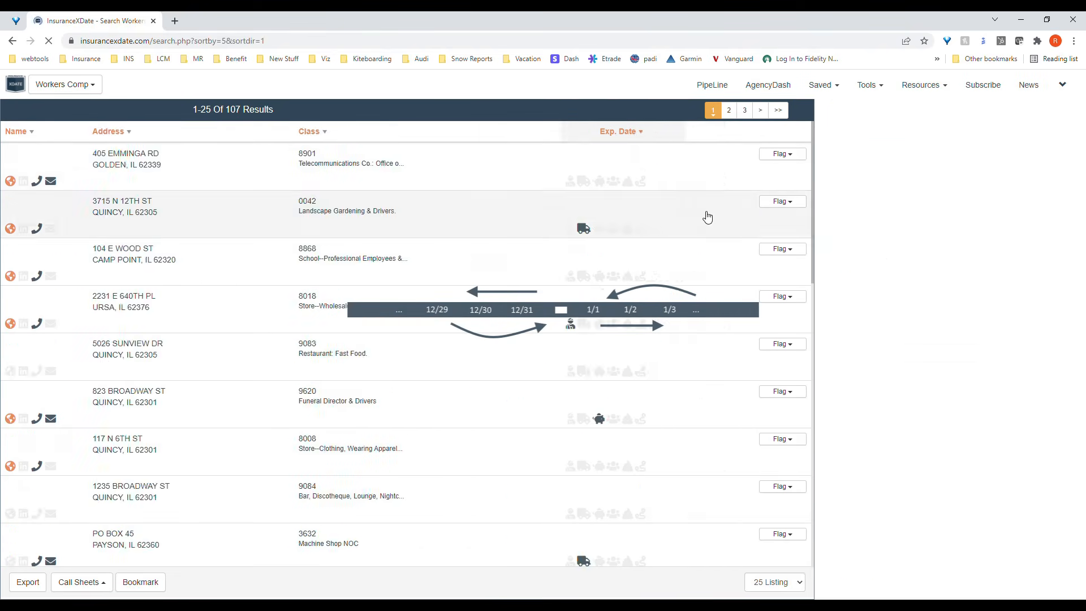
Step: Rerun the search with effective dates April 1, 2023 to March 31, 2024, and sort by expiration date, earliest in the year first
click(956, 238)
click(1061, 264)
click(1062, 294)
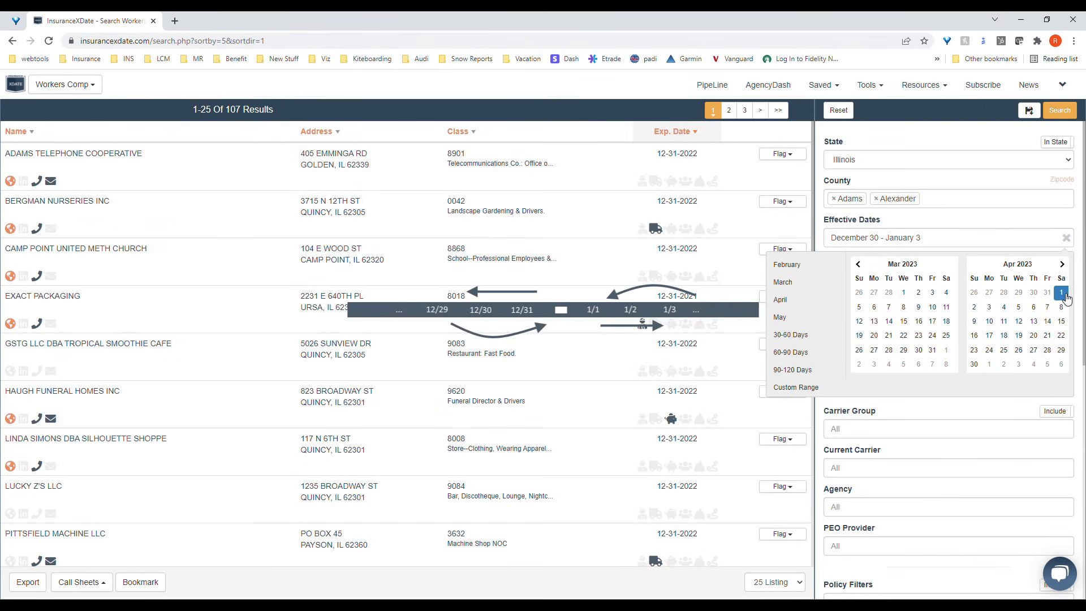
triple_click(1062, 265)
triple_click(1062, 266)
click(1063, 267)
click(1063, 267)
click(1063, 267)
click(1063, 267)
click(1062, 264)
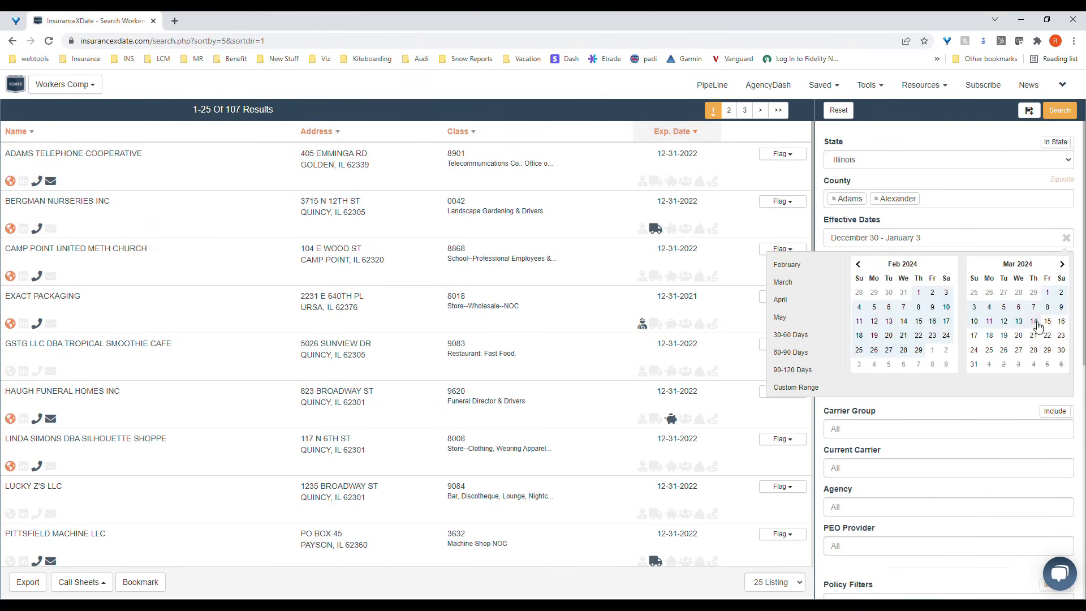
click(974, 364)
click(1059, 110)
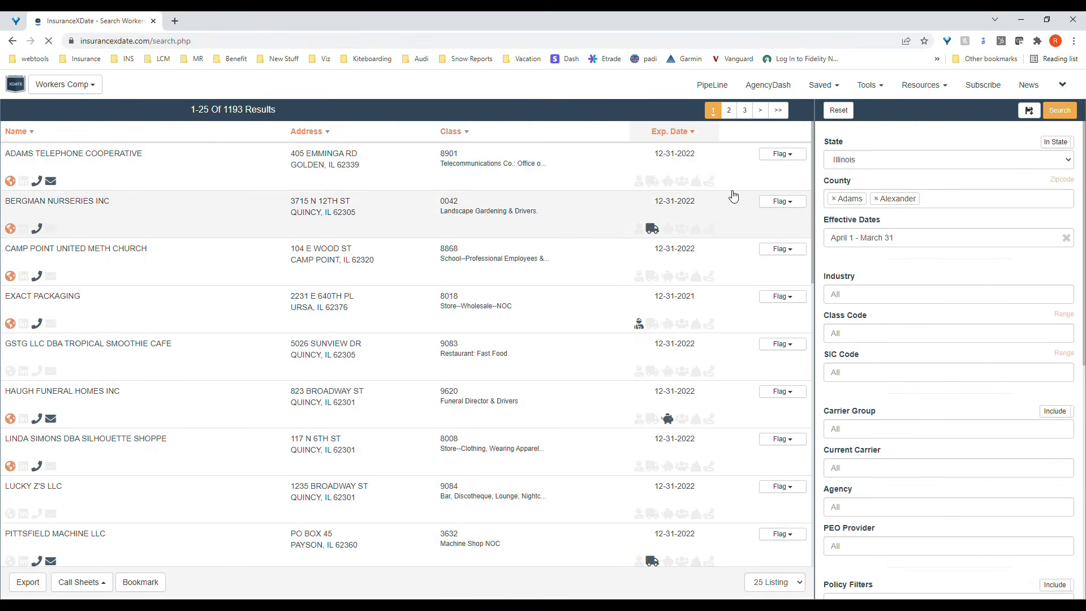
click(682, 134)
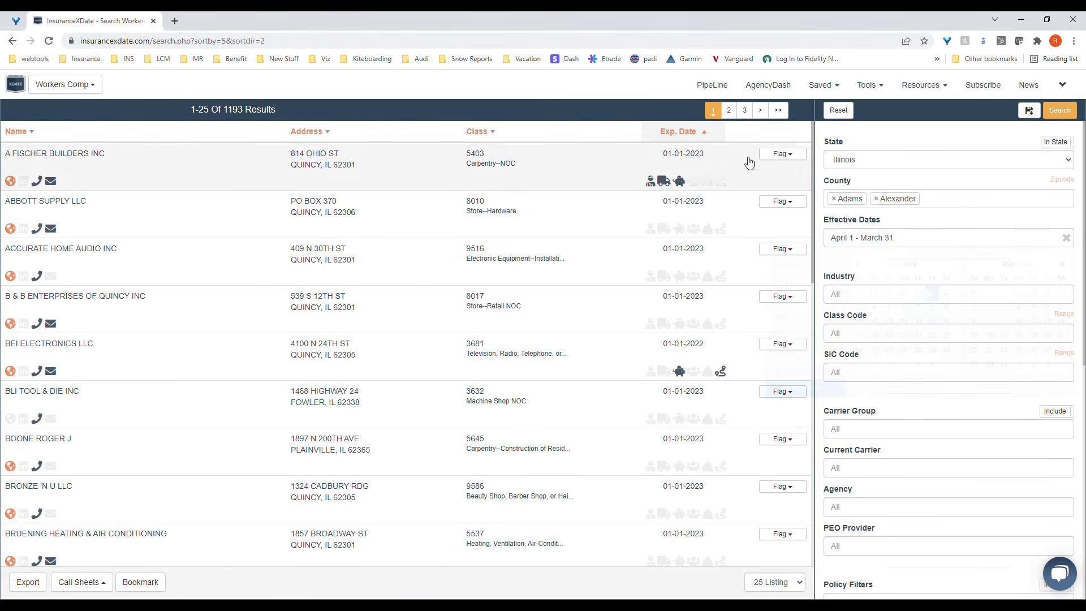
Step: Change the effective dates to April 1 through December 31 and rerun the search
click(894, 237)
click(933, 292)
triple_click(1063, 267)
click(1063, 266)
click(1063, 265)
click(1063, 265)
click(1063, 265)
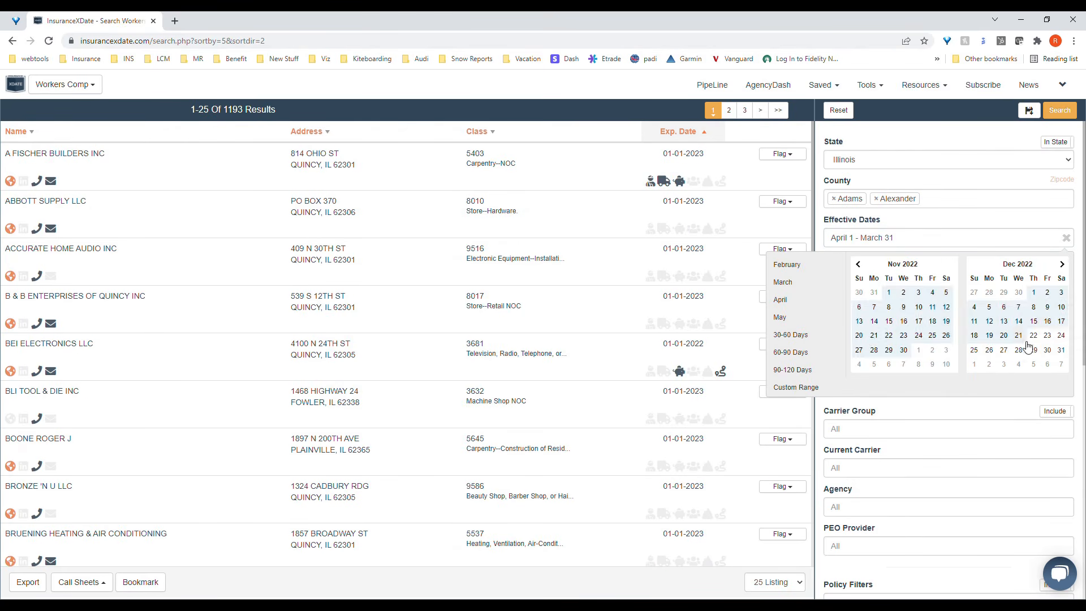
click(1062, 350)
click(1051, 113)
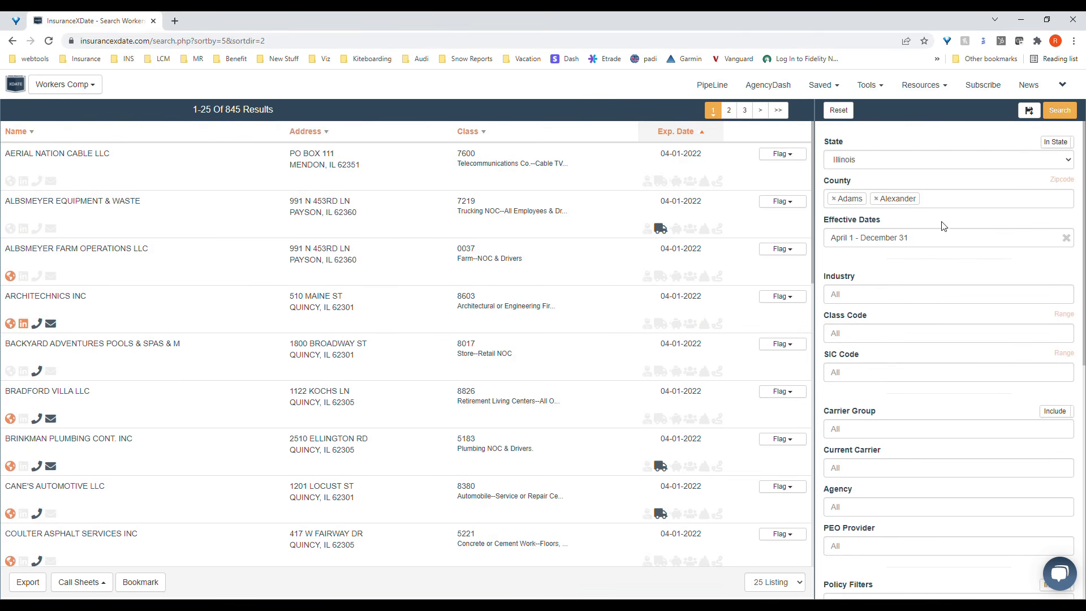
Step: Open the Knowledge Base resource and go to its Commercial Platform section
click(920, 85)
click(917, 142)
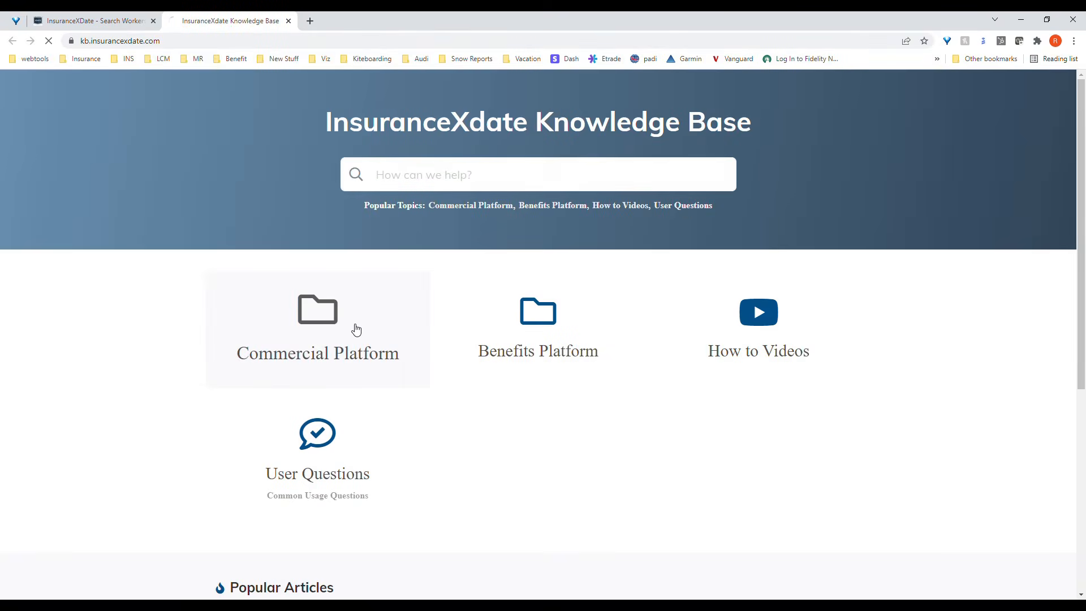
click(356, 330)
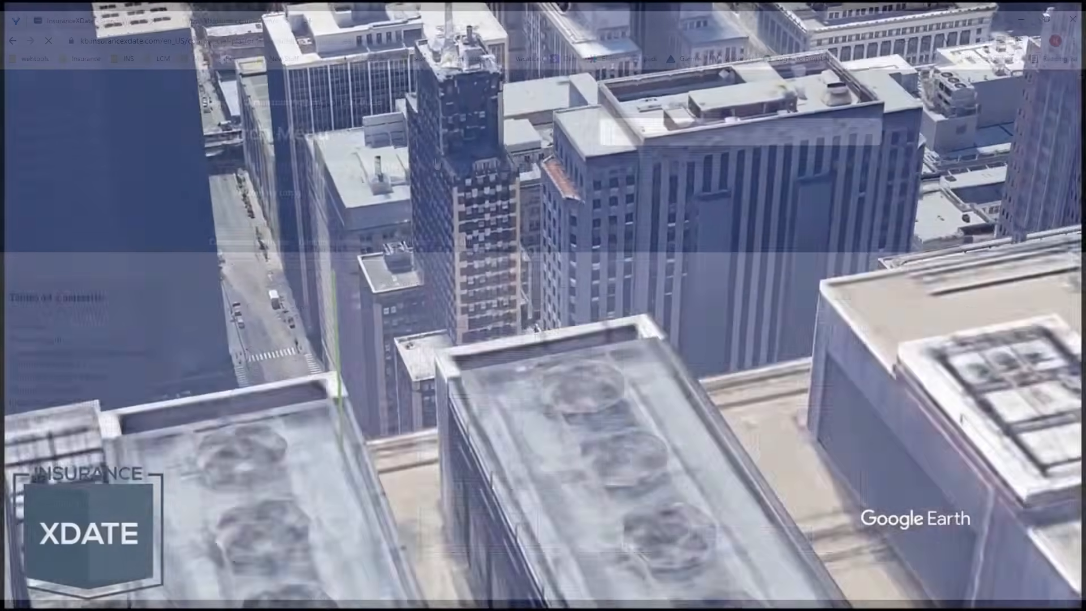